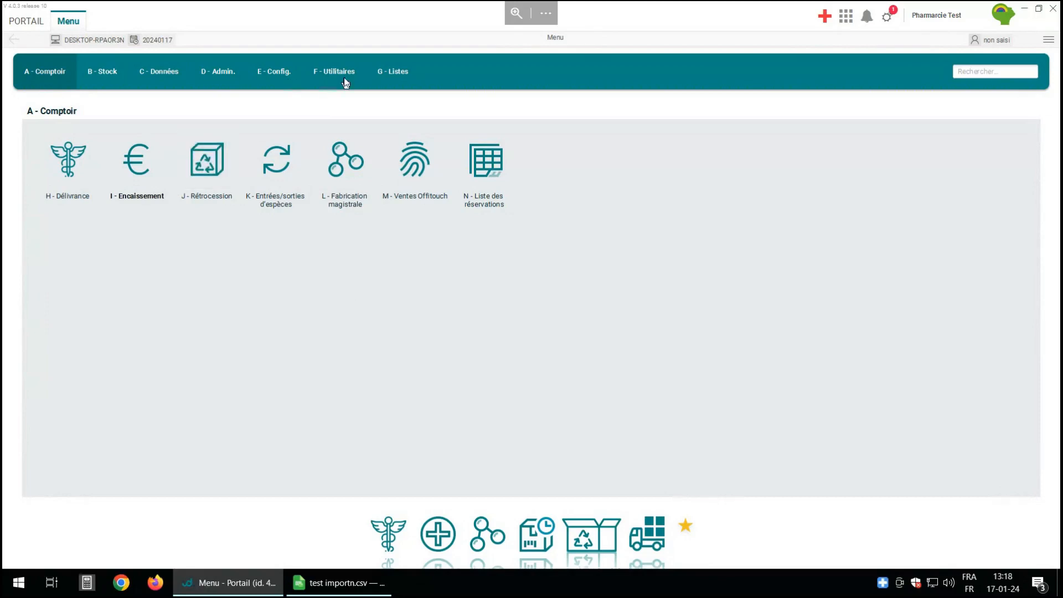
Step: Open the Codification produits utility under Utilitaires > Logiciel and sign in with the operator code and password
left_click(344, 80)
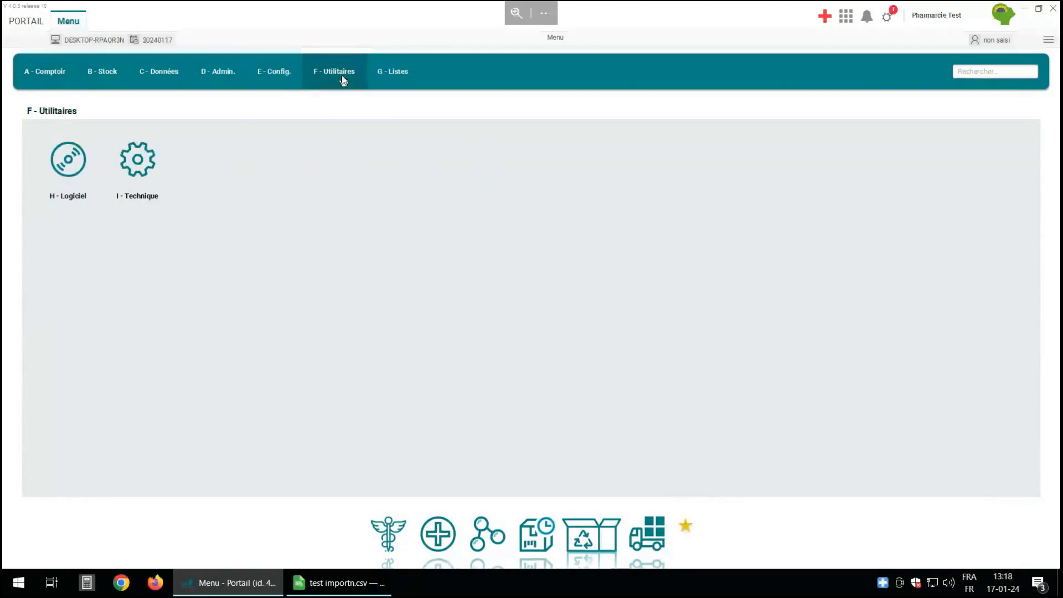
double_click(78, 174)
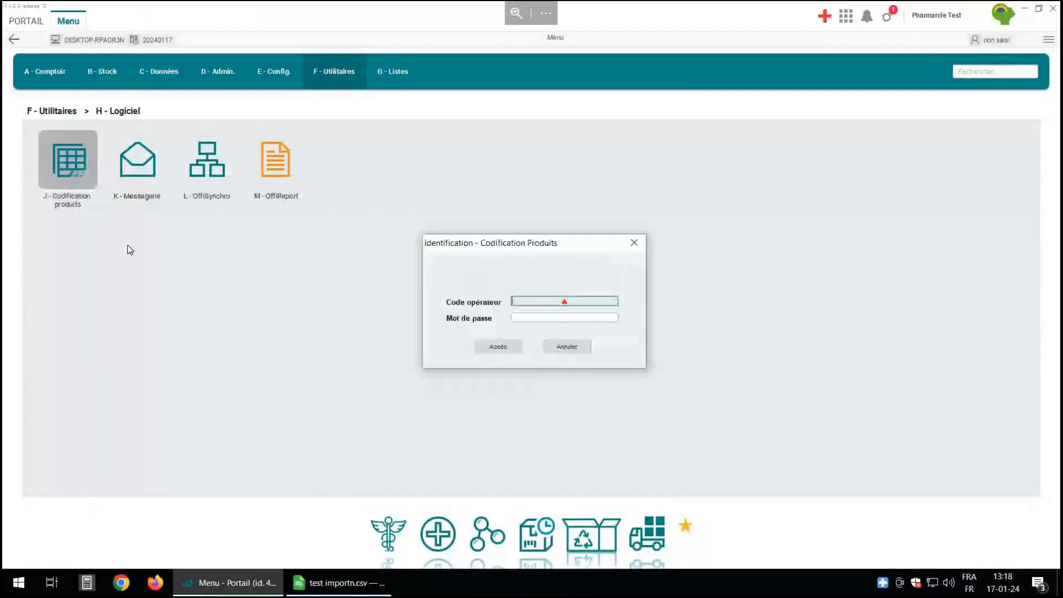
type(".")
key("Tab")
type("****")
key("Return")
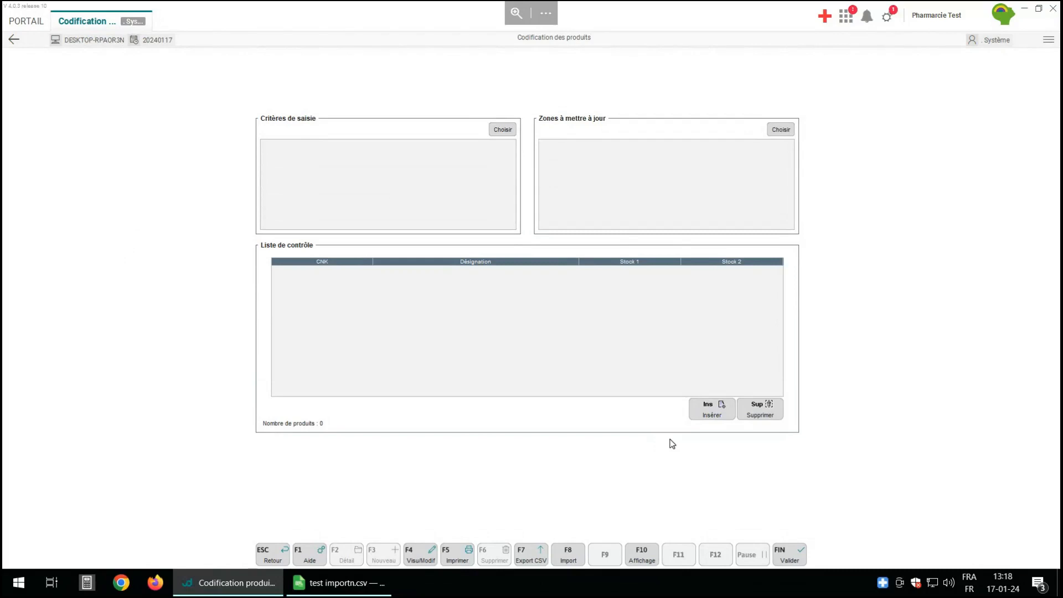
Step: Search for "dafal" in the product selection for the control list, select all the results and clear that selection again
left_click(720, 410)
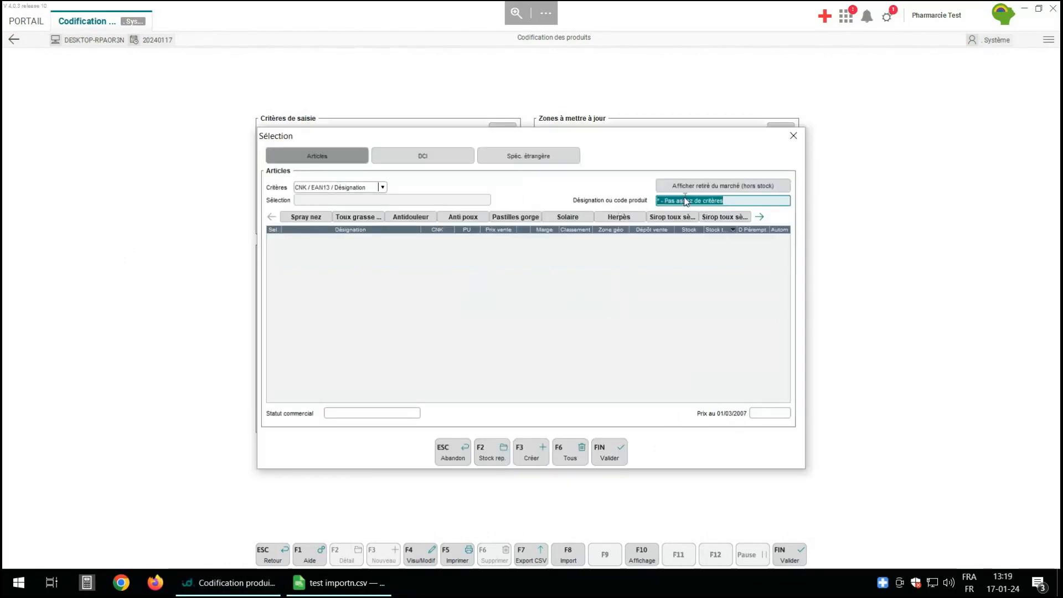
type("dafe")
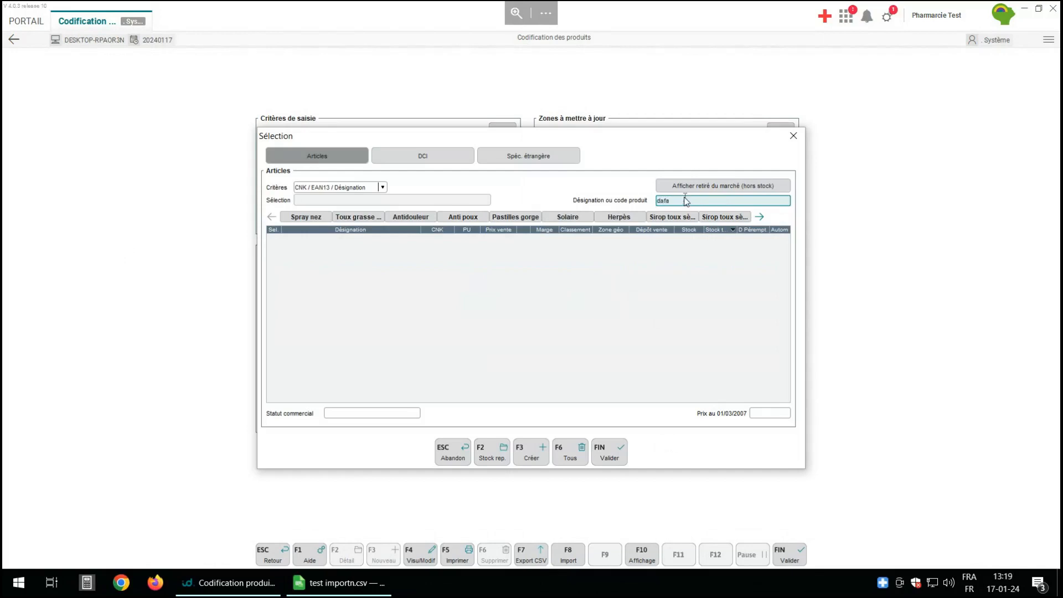
key("Return")
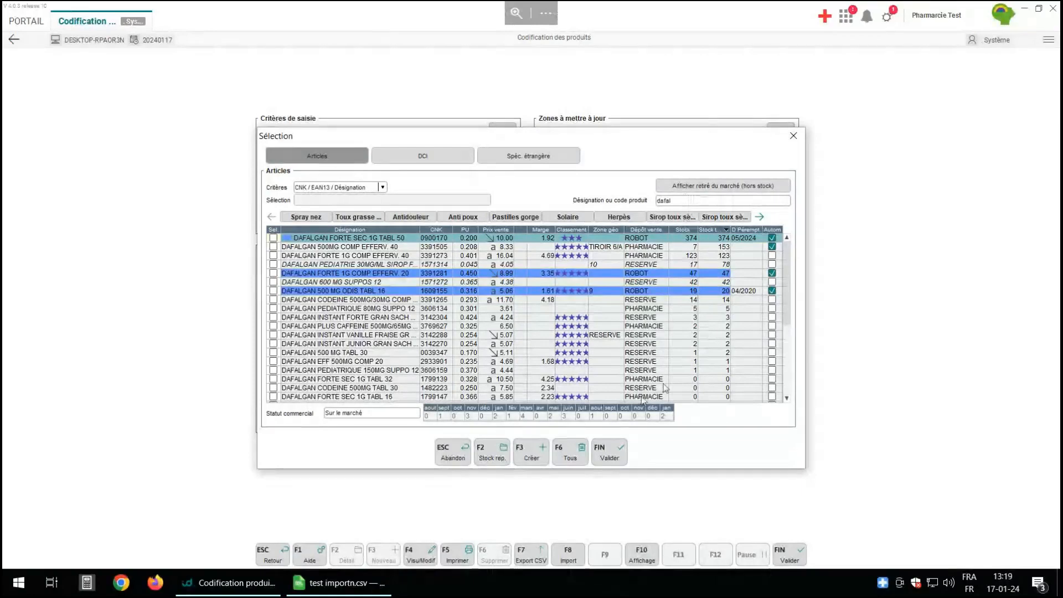
left_click(572, 463)
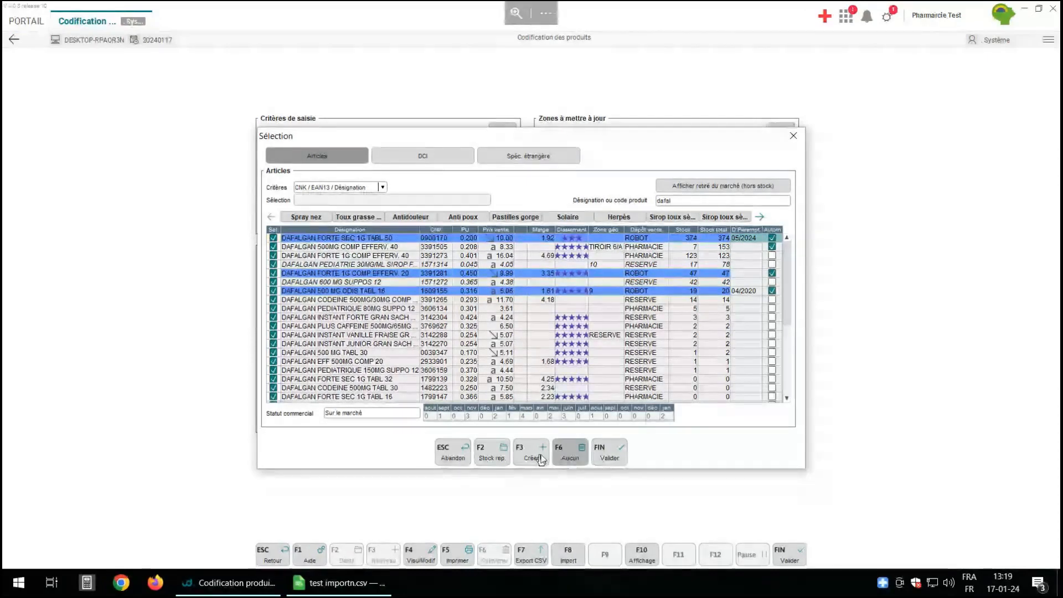
left_click(572, 459)
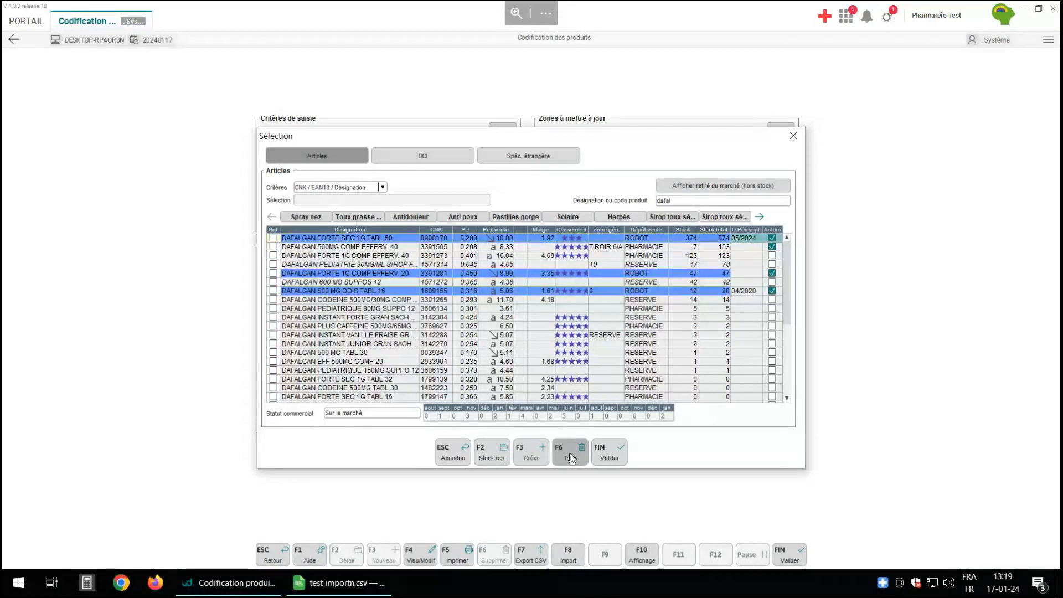
Step: Add DAFALGAN 500MG COMP EFFERV. 40, FORTE 1G COMP EFFERV. 40 and 20, and 600 MG SUPPOS 12 to the control list
left_click(273, 247)
left_click(273, 255)
left_click(273, 273)
left_click(273, 282)
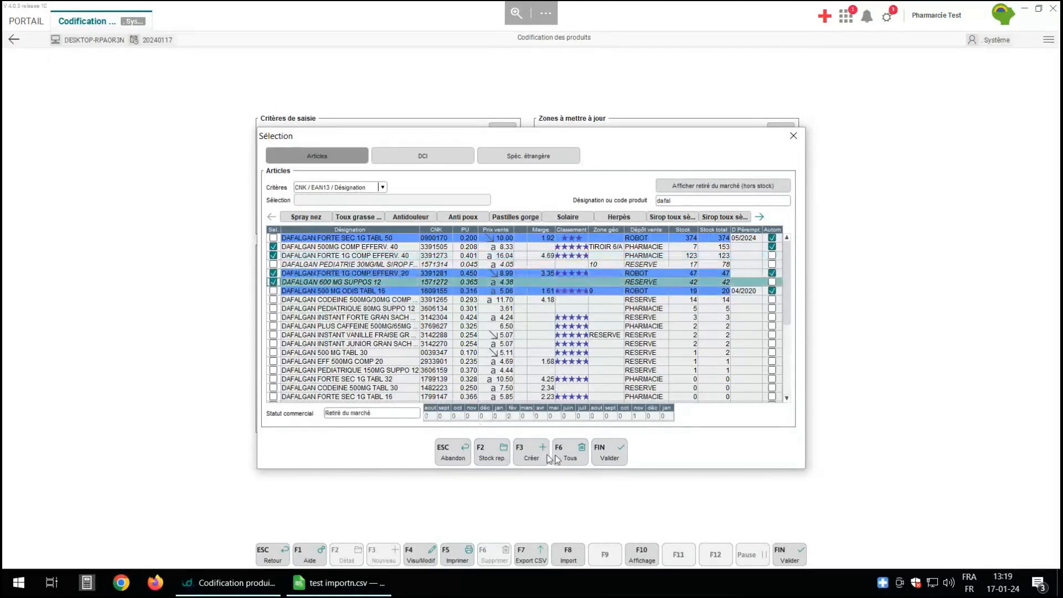
left_click(604, 456)
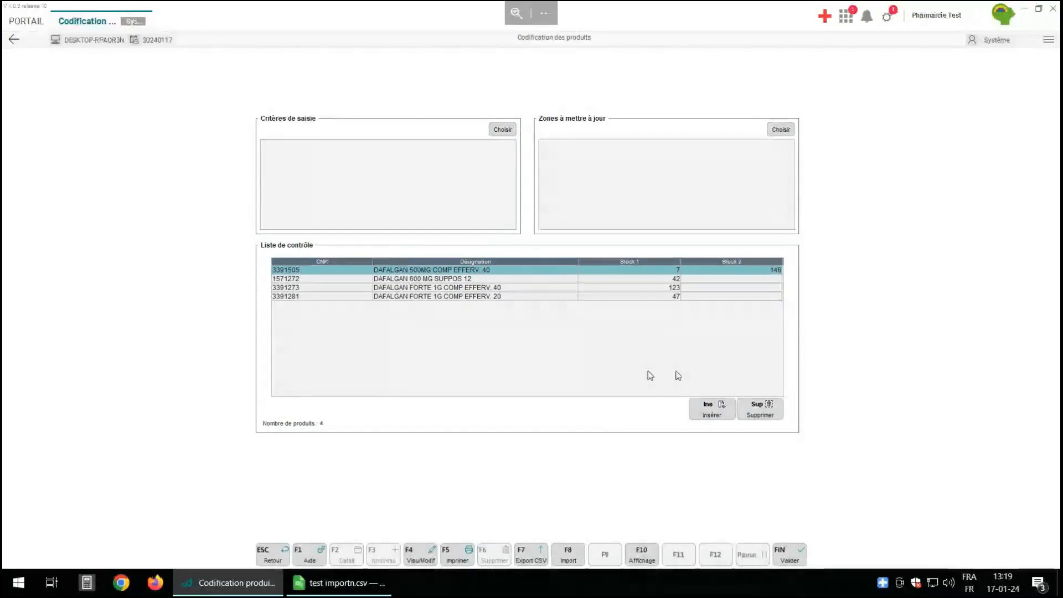
Step: Remove all four Dafalgan products from the control list
left_click(775, 420)
left_click(775, 419)
left_click(775, 420)
left_click(775, 420)
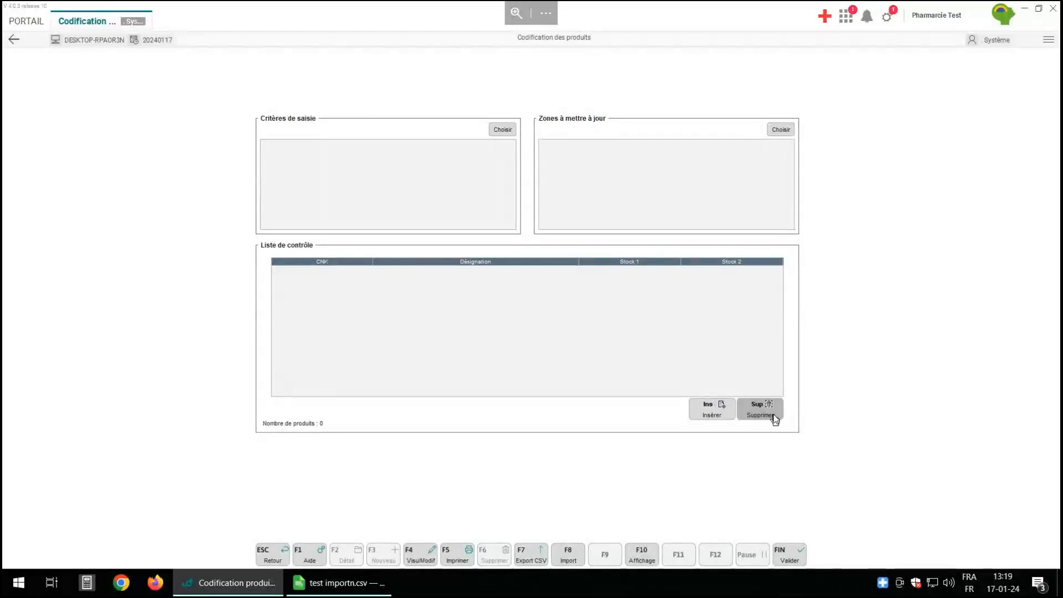
Step: Switch to LibreOffice Calc to view the CNK codes in test importn.csv, and close the file without saving
left_click(344, 584)
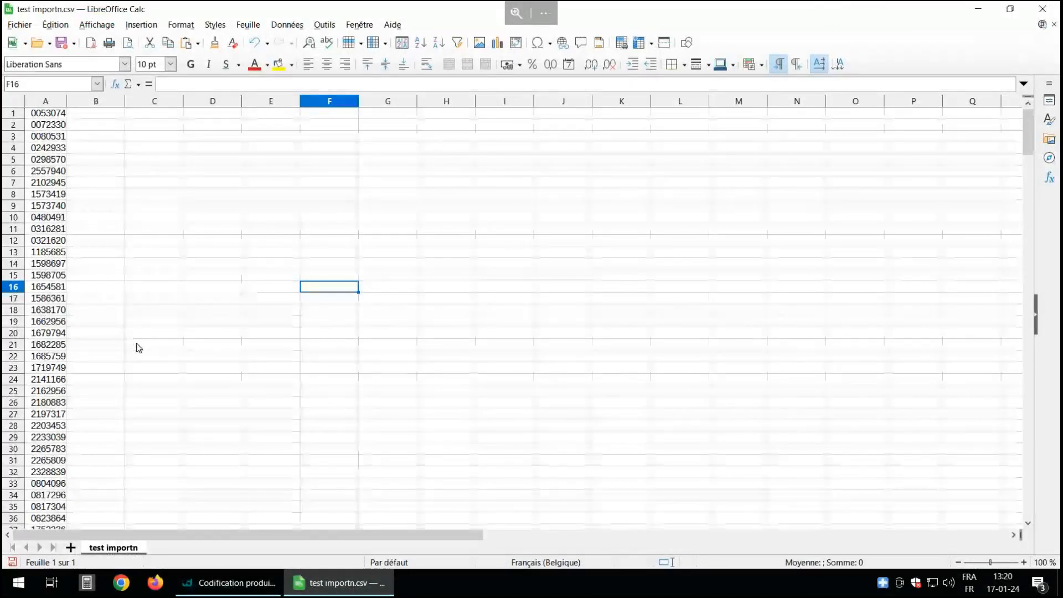
left_click(1045, 11)
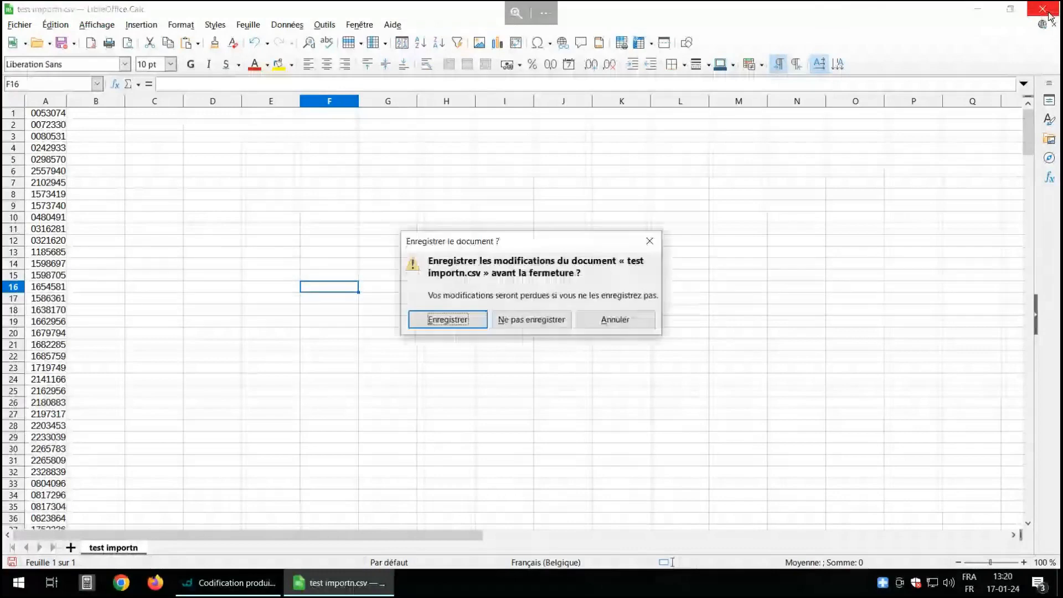
left_click(515, 321)
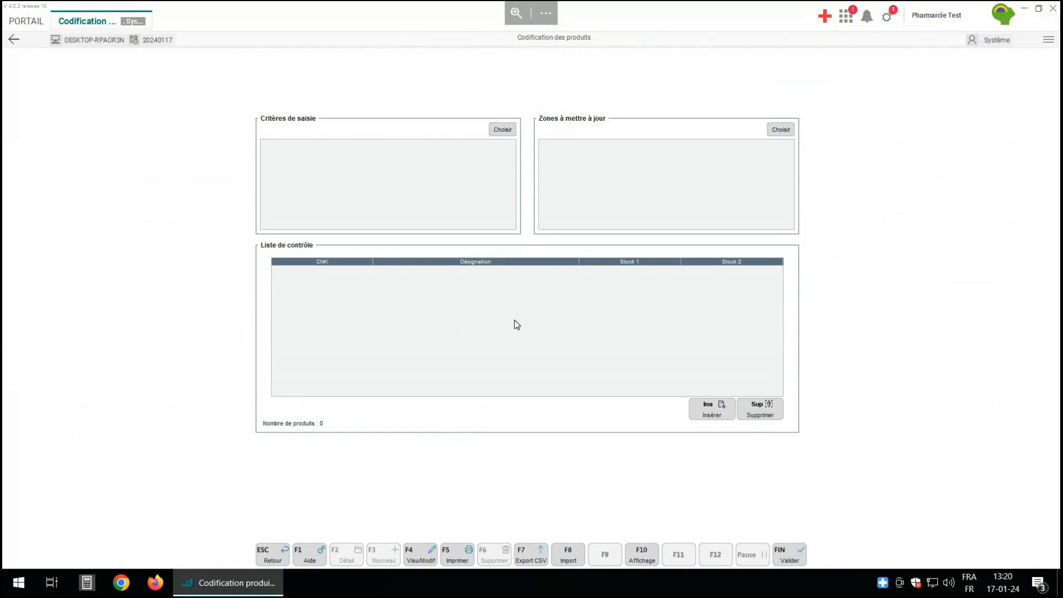
Step: Import test importn.csv into the control list using the cnk format with position 1 and size 7, and accept the import summary
left_click(567, 556)
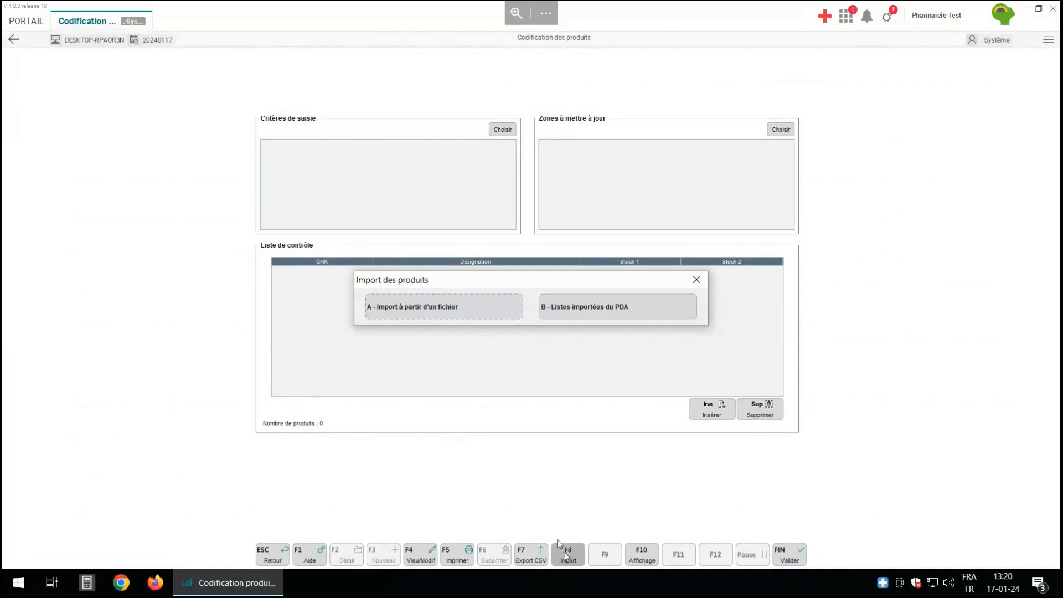
left_click(445, 316)
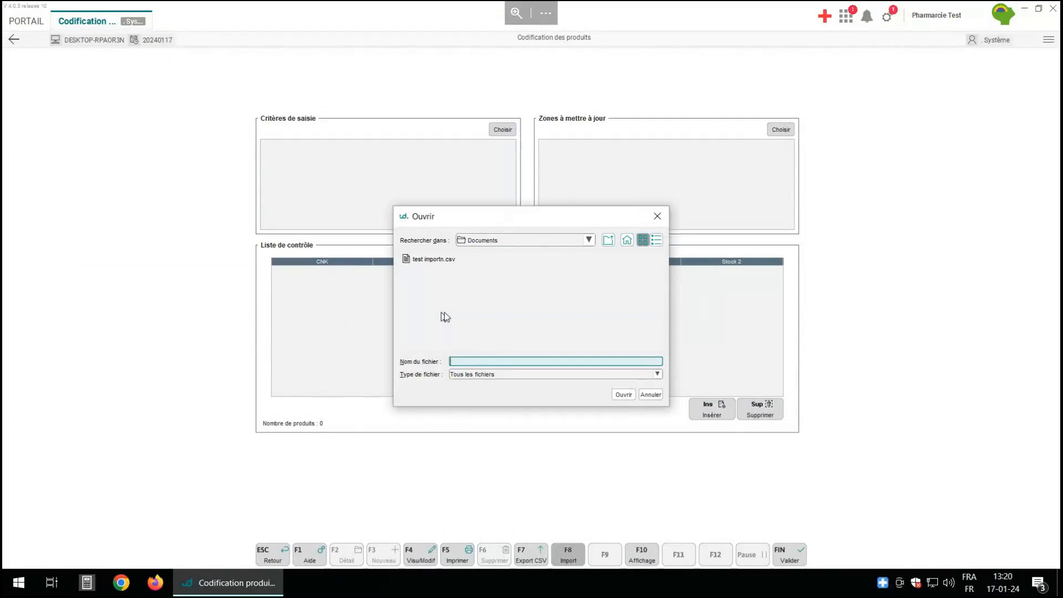
left_click(442, 261)
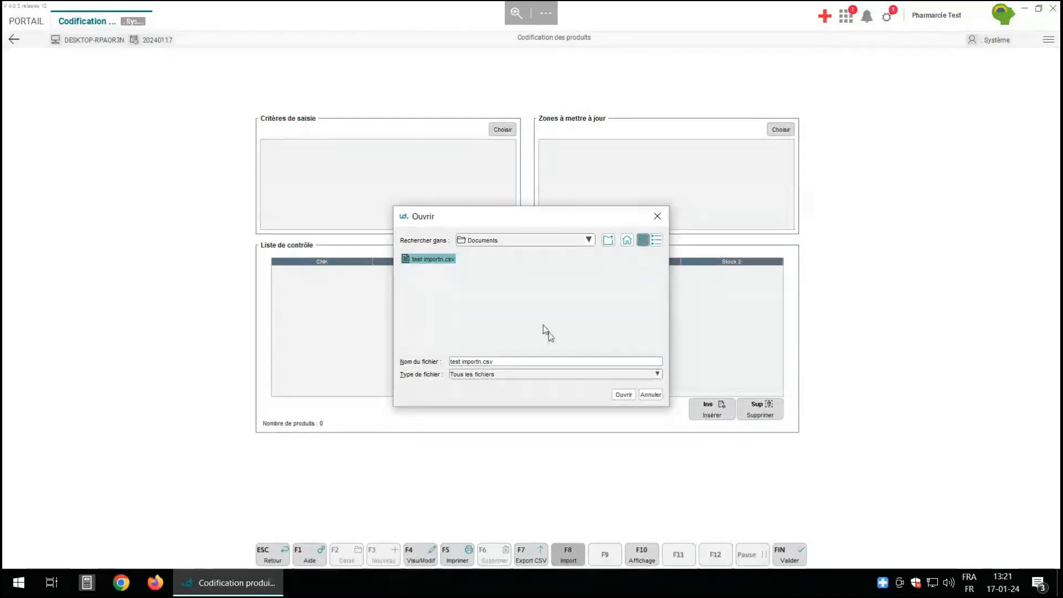
left_click(626, 396)
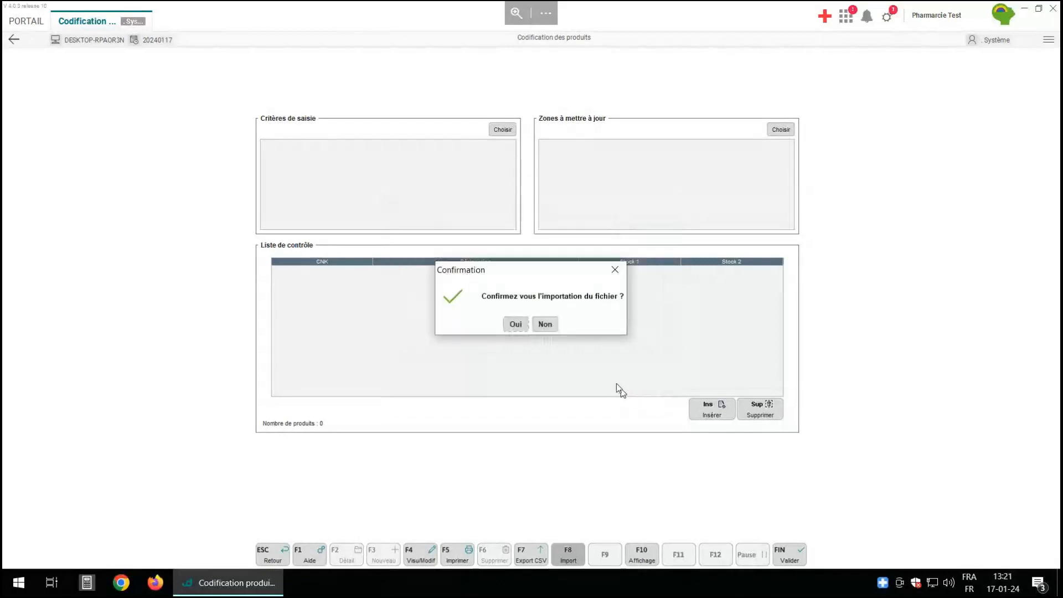
left_click(518, 326)
left_click(519, 323)
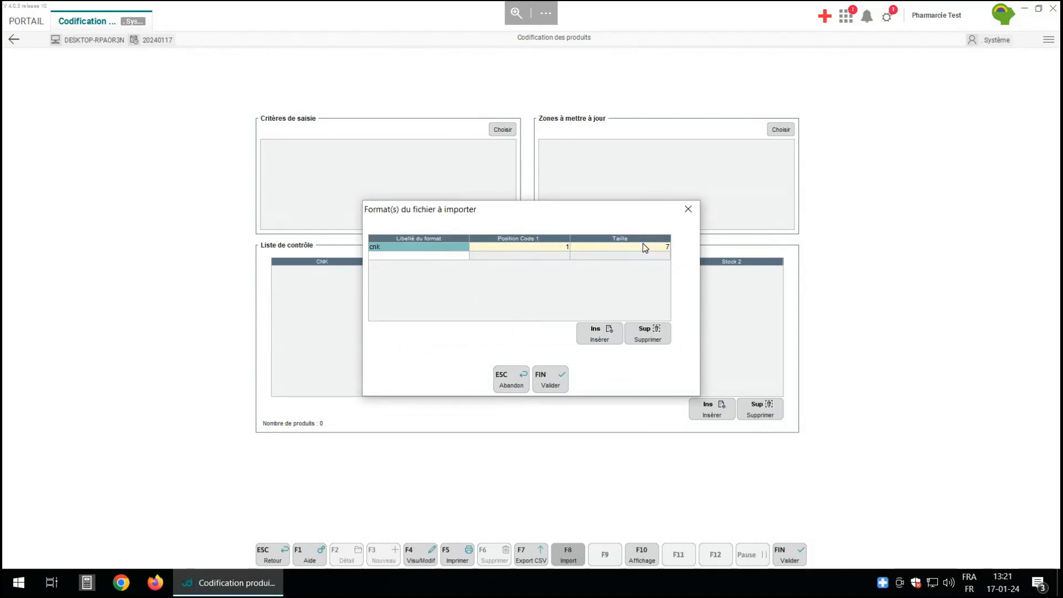
left_click(558, 390)
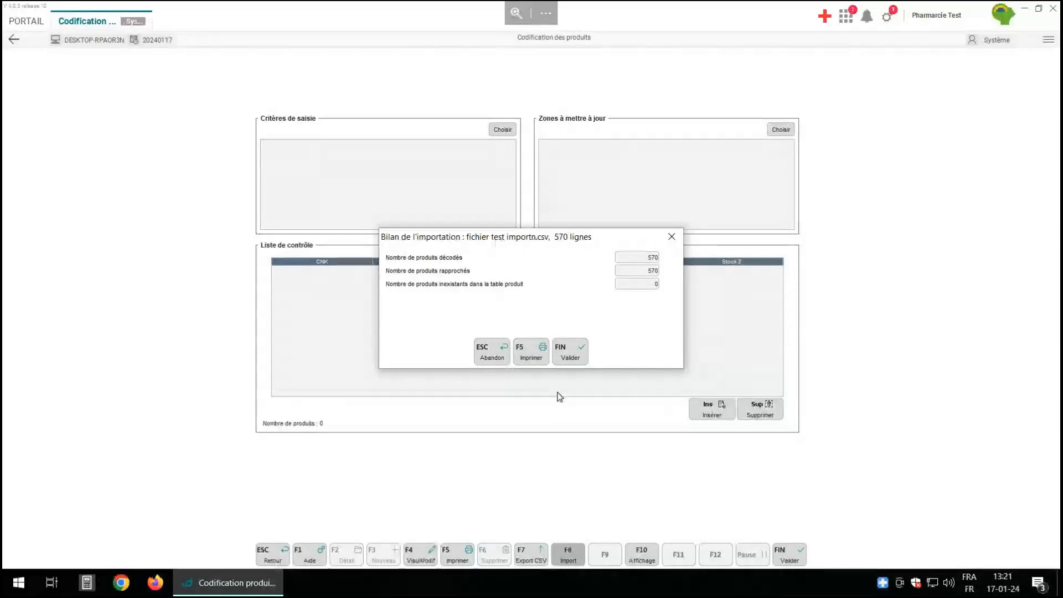
left_click(570, 352)
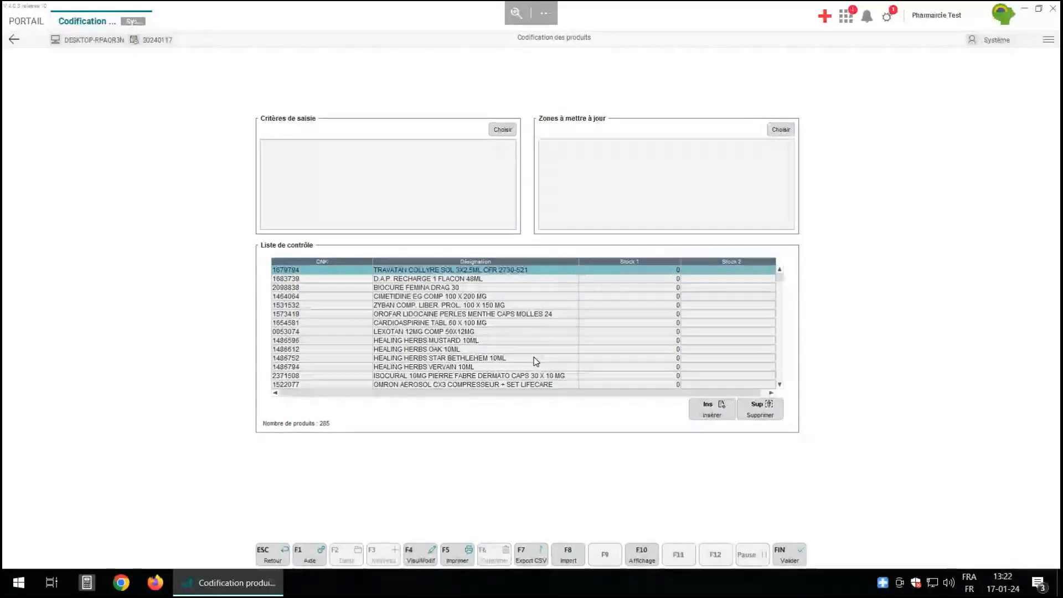
Step: Leave the product coding screen and reopen Codification produits with the operator code and password to start from an empty list
left_click(283, 557)
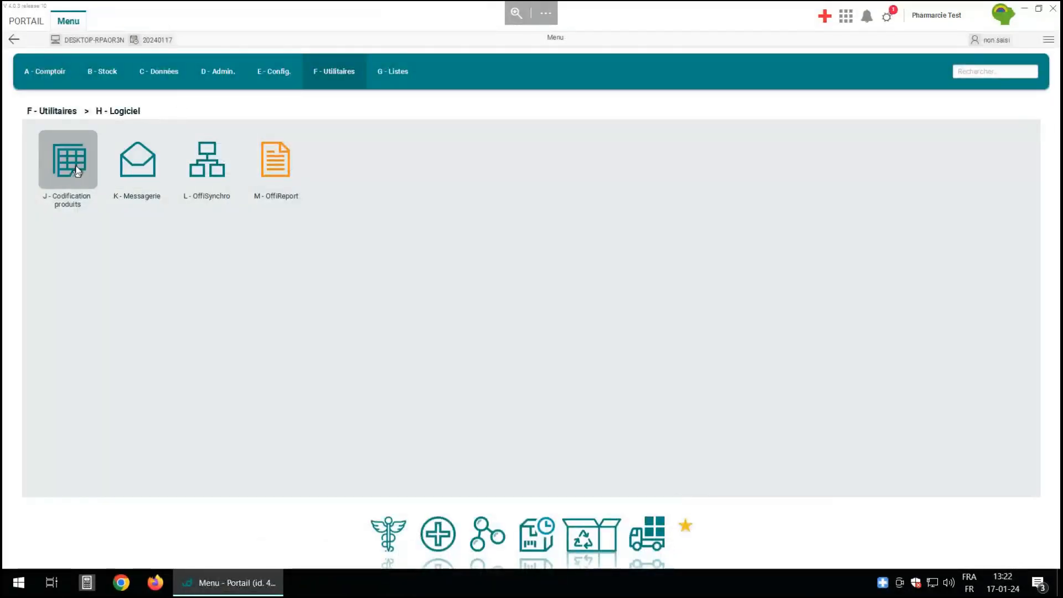
left_click(76, 170)
type(".")
key("Tab")
type("••••••")
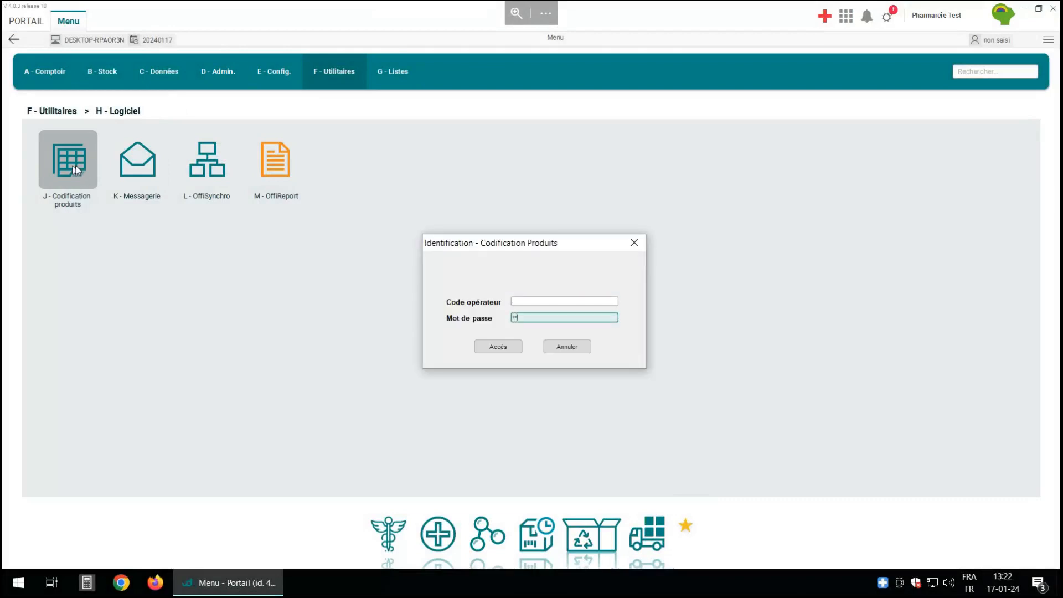
key("Return")
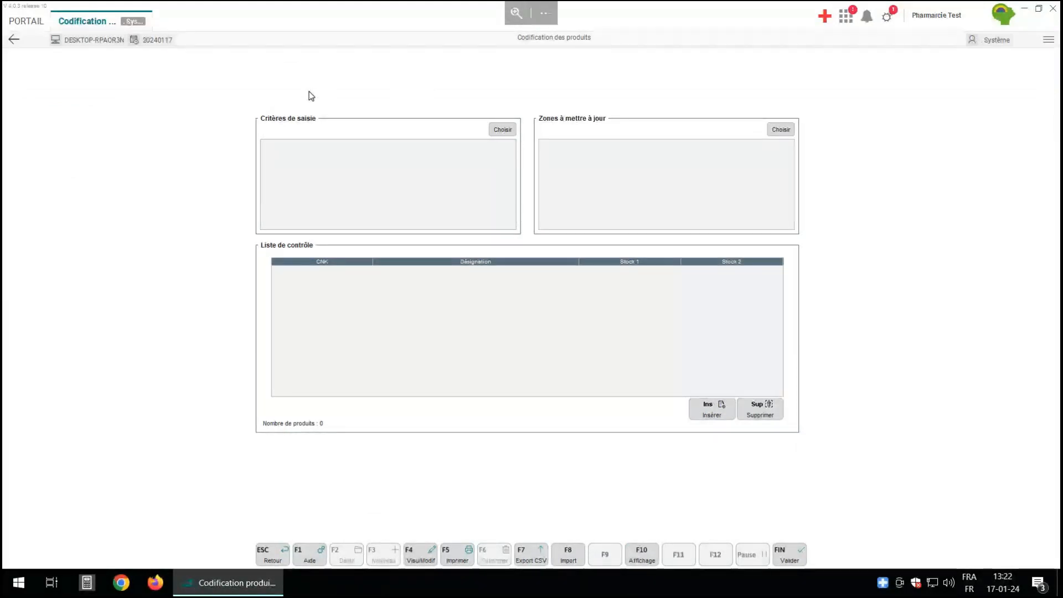
Step: Add a Stock selection criterion with the rule "est supérieur à" and the value 5
left_click(502, 131)
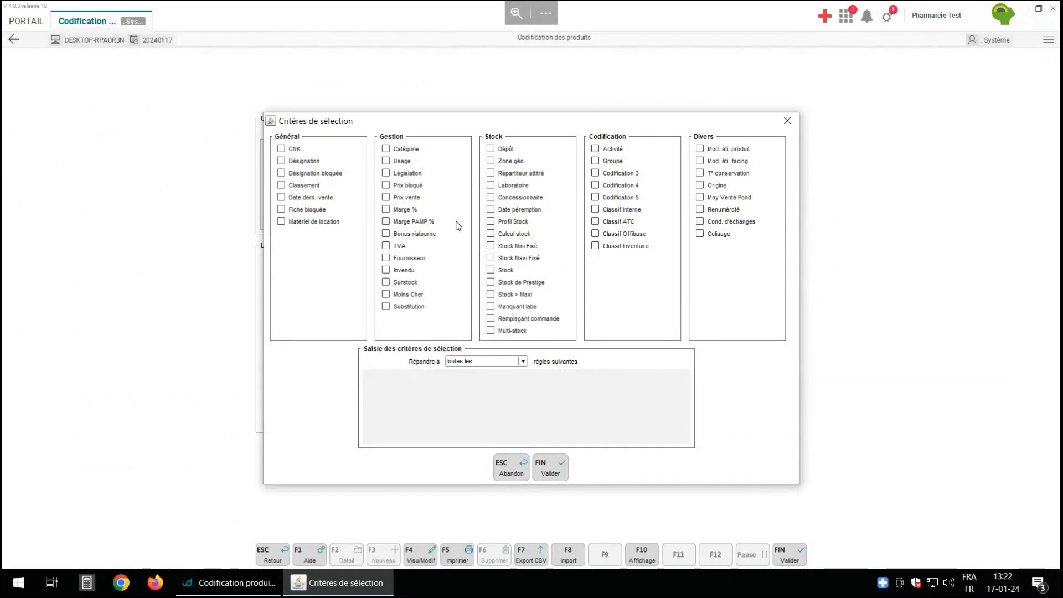
left_click(288, 150)
left_click(490, 271)
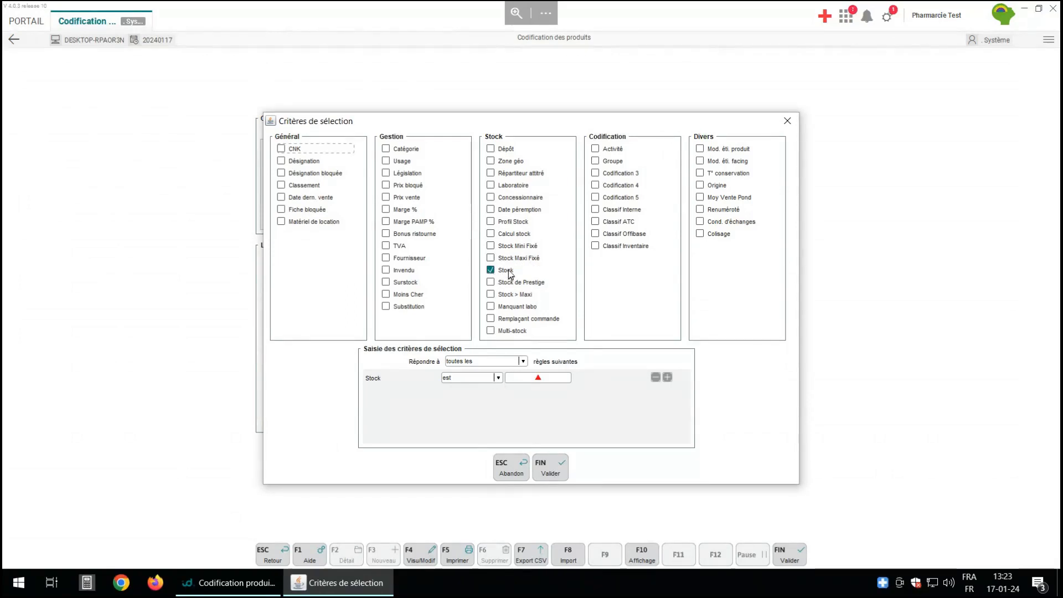
left_click(500, 379)
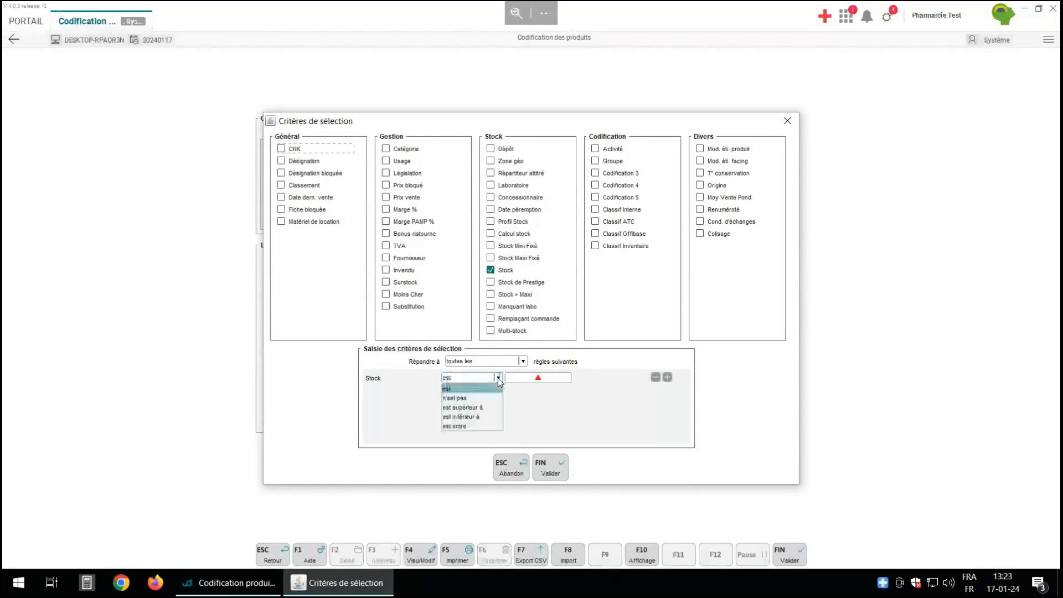
left_click(474, 408)
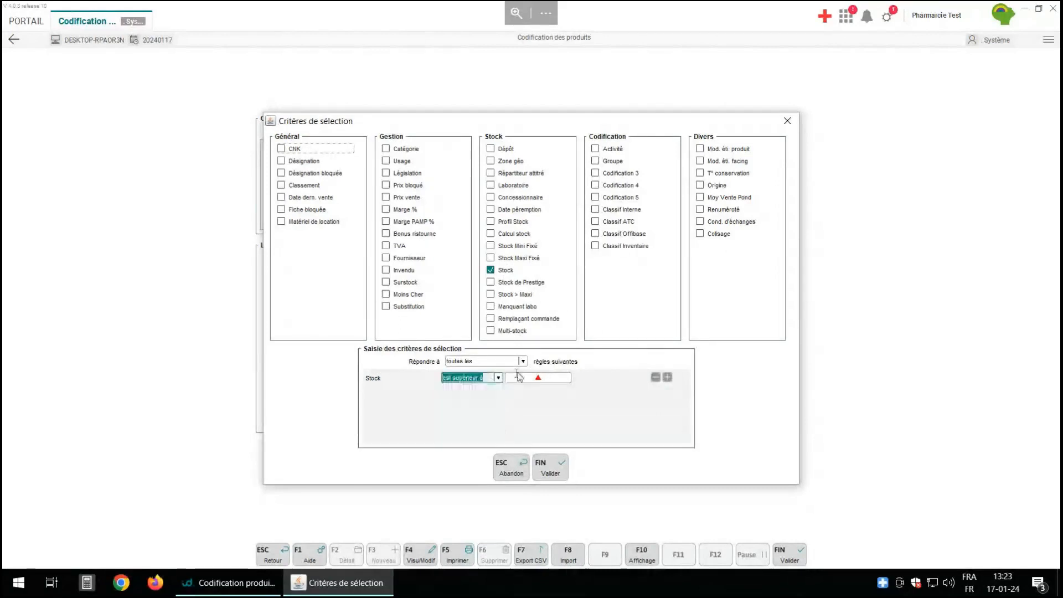
left_click(520, 378)
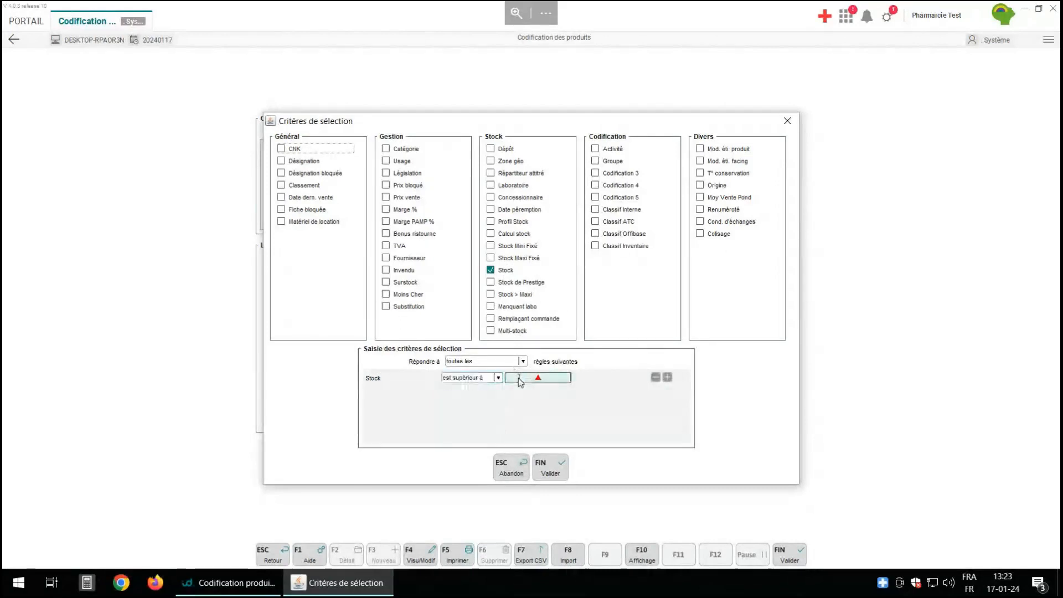
type("5")
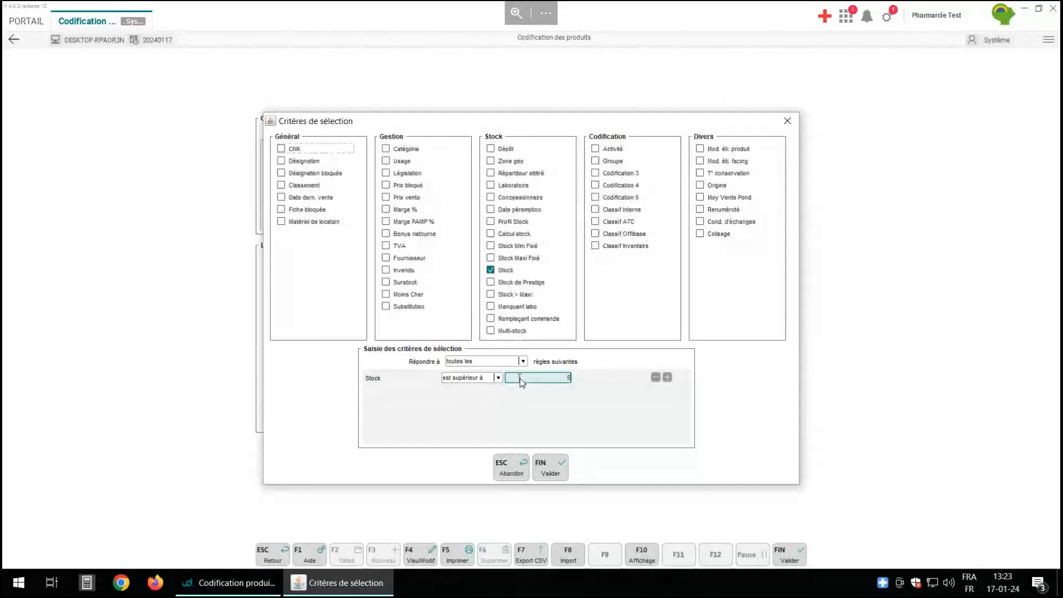
Step: Try to apply a second Stock rule, "est inférieur à" 10, together with the first one
left_click(668, 378)
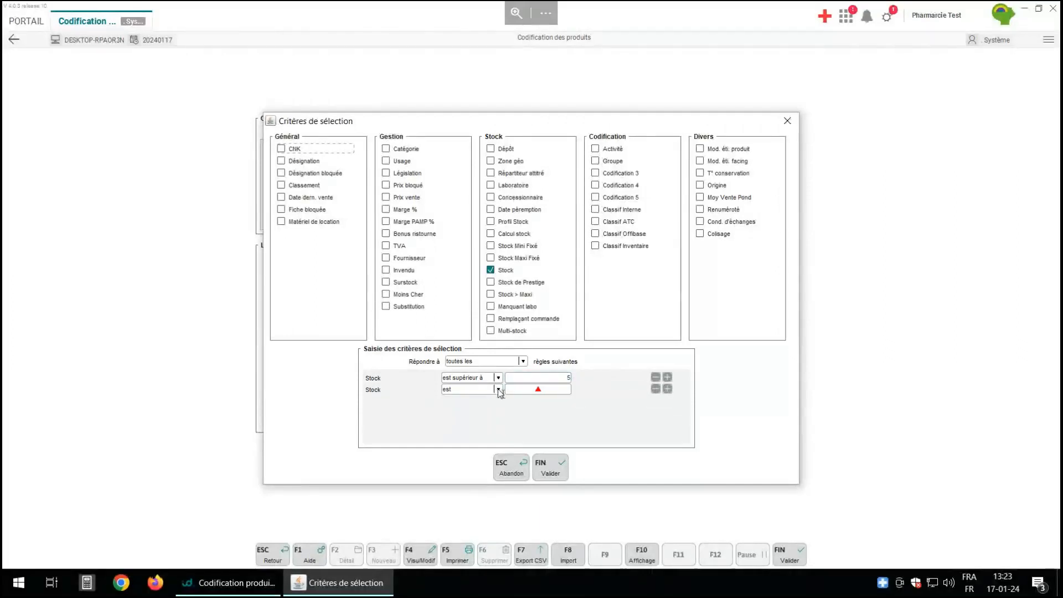
left_click(498, 390)
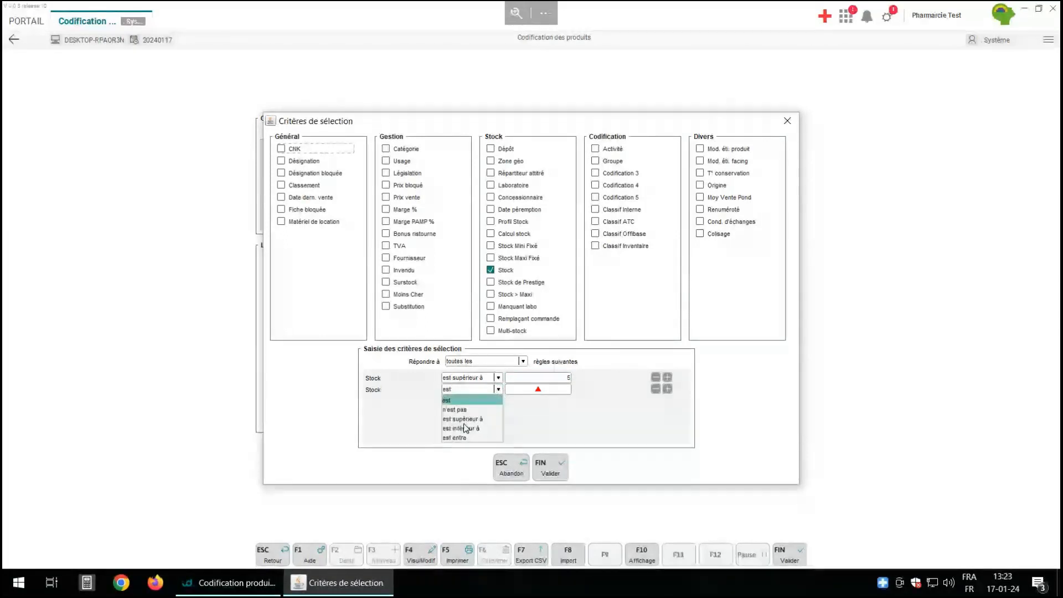
left_click(466, 428)
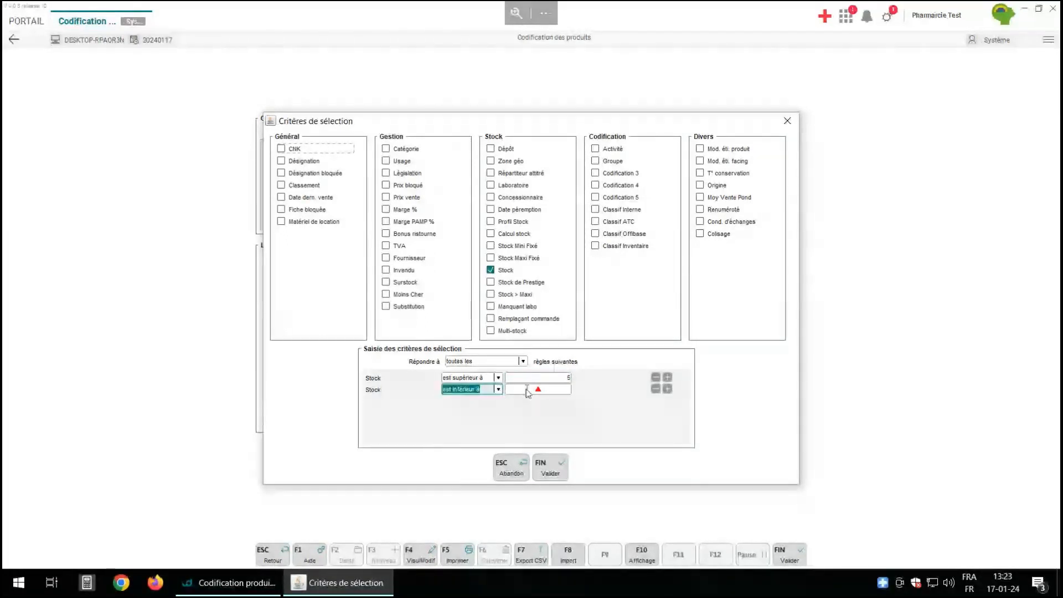
left_click(528, 391)
type("10")
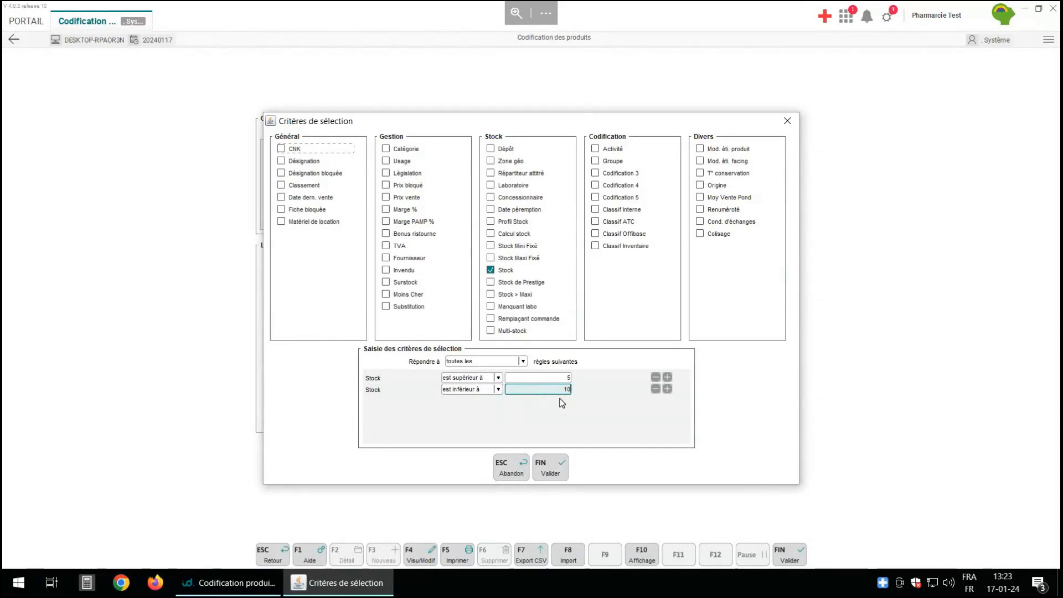
left_click(565, 474)
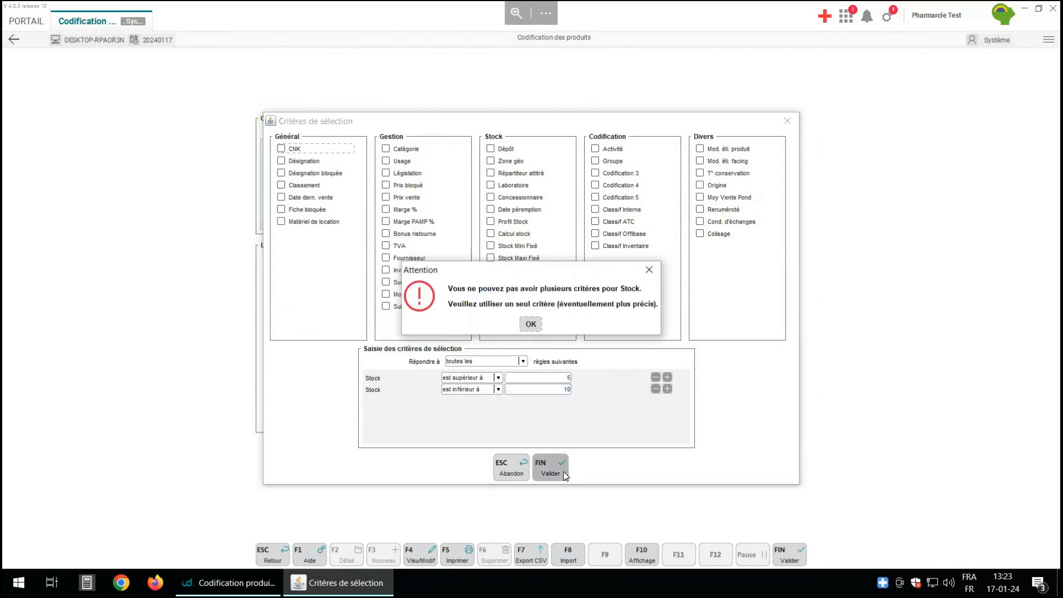
Step: Dismiss the warning, set the criteria to match "n'importe laquelle des" règles suivantes, and validate the two Stock rules
left_click(531, 325)
left_click(501, 362)
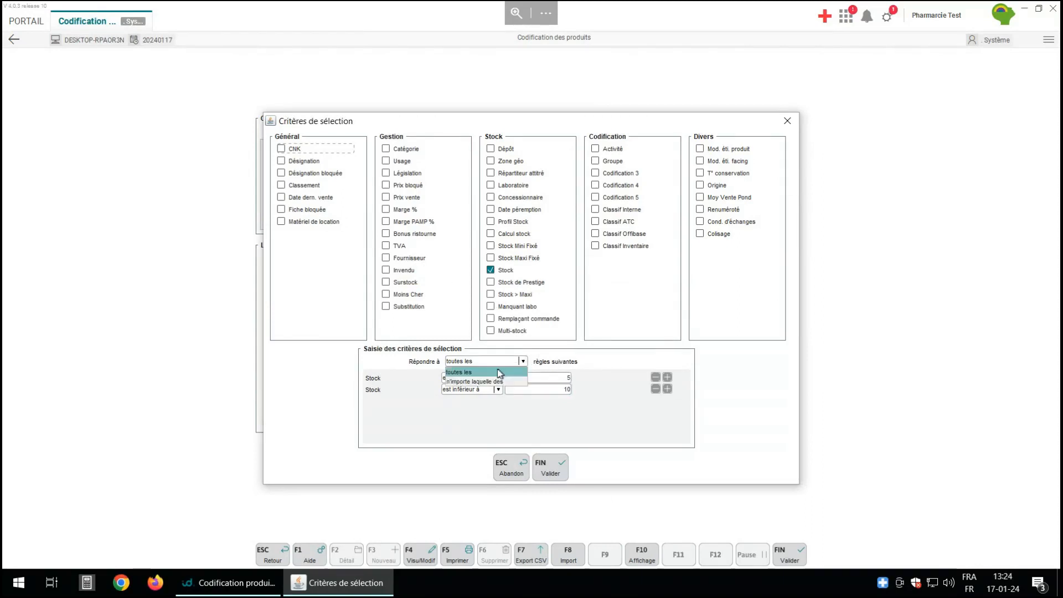
left_click(483, 383)
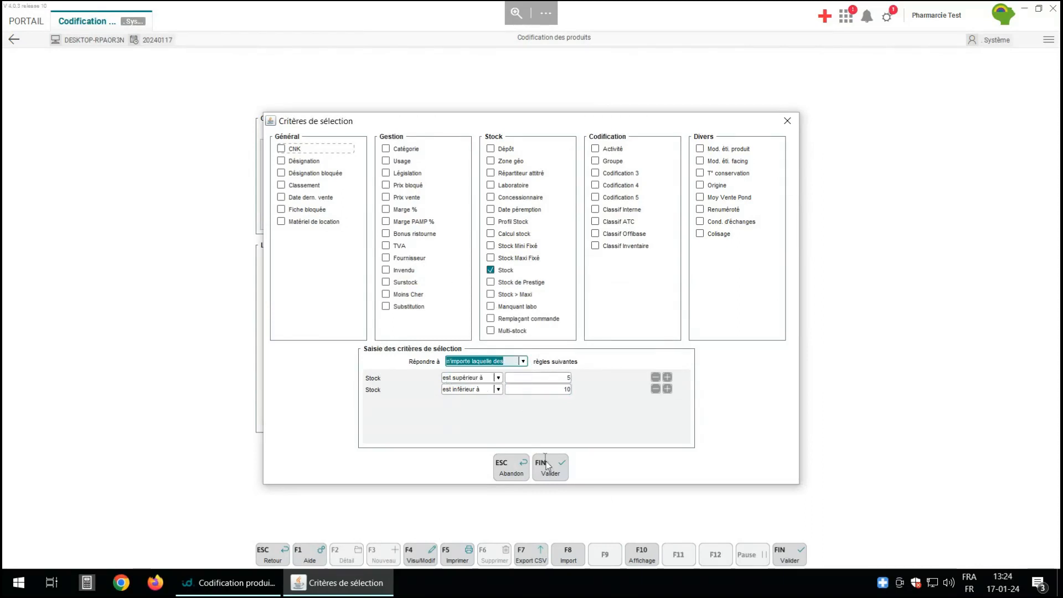
left_click(547, 472)
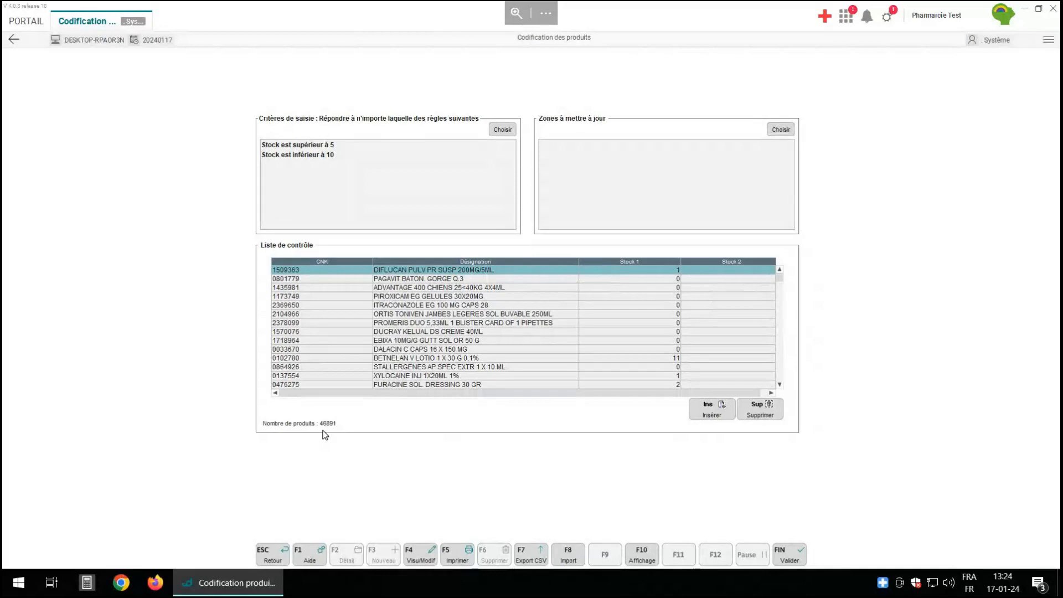
Step: Sort the control list by Désignation and look through the first products
left_click(434, 263)
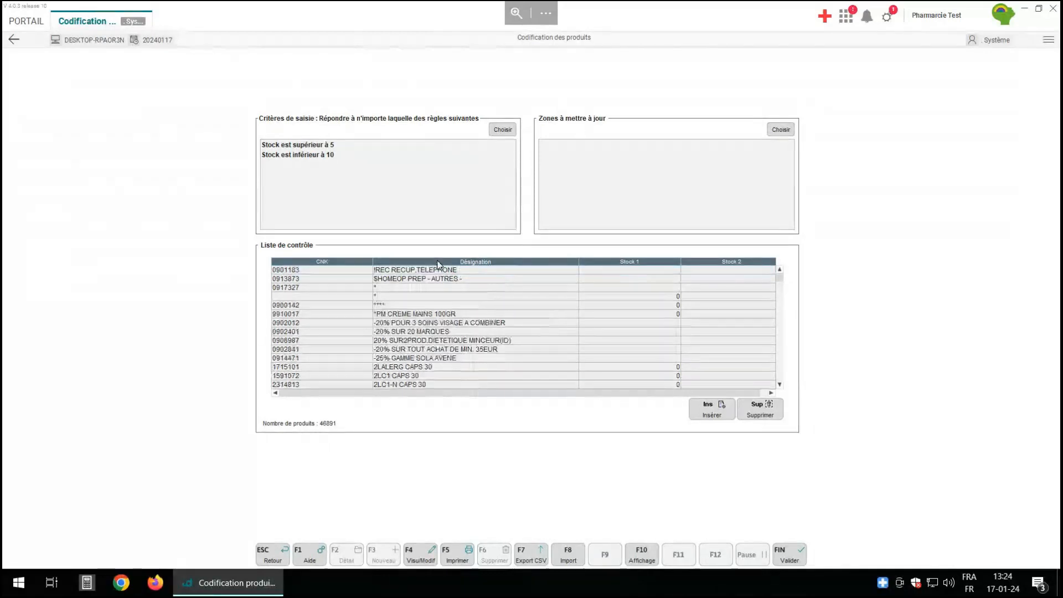
scroll(429, 359, "down", 6)
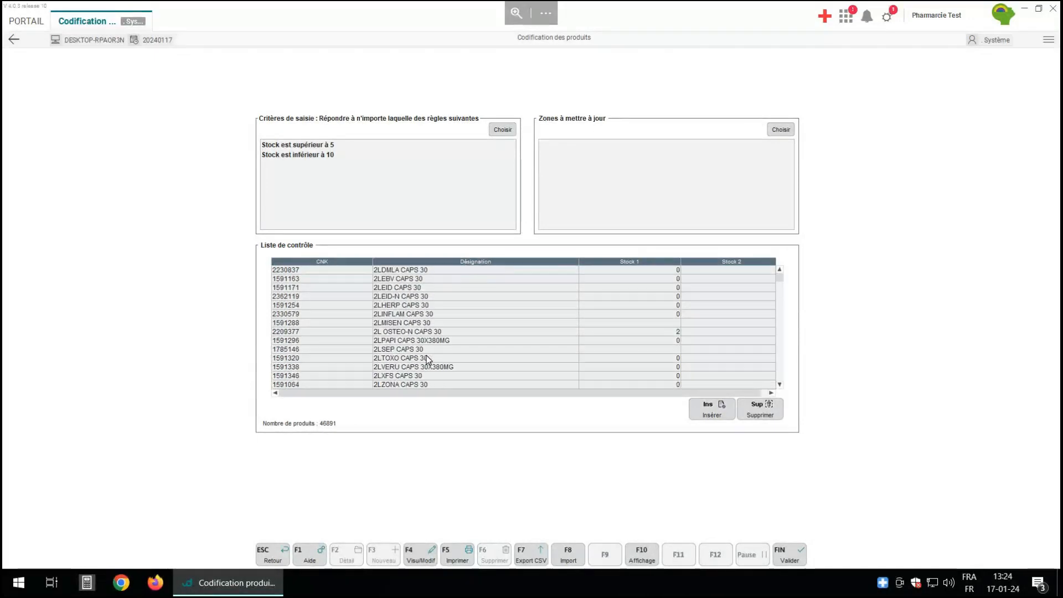
scroll(428, 359, "down", 3)
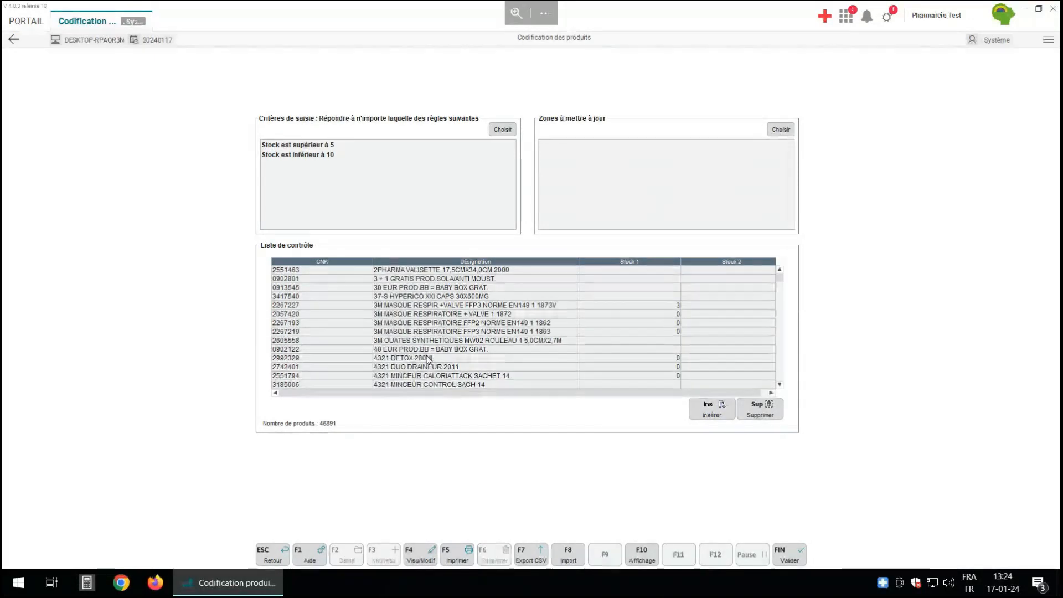
Step: Sort the control list by Stock 1 in descending order and review the products with the highest stock
left_click(638, 261)
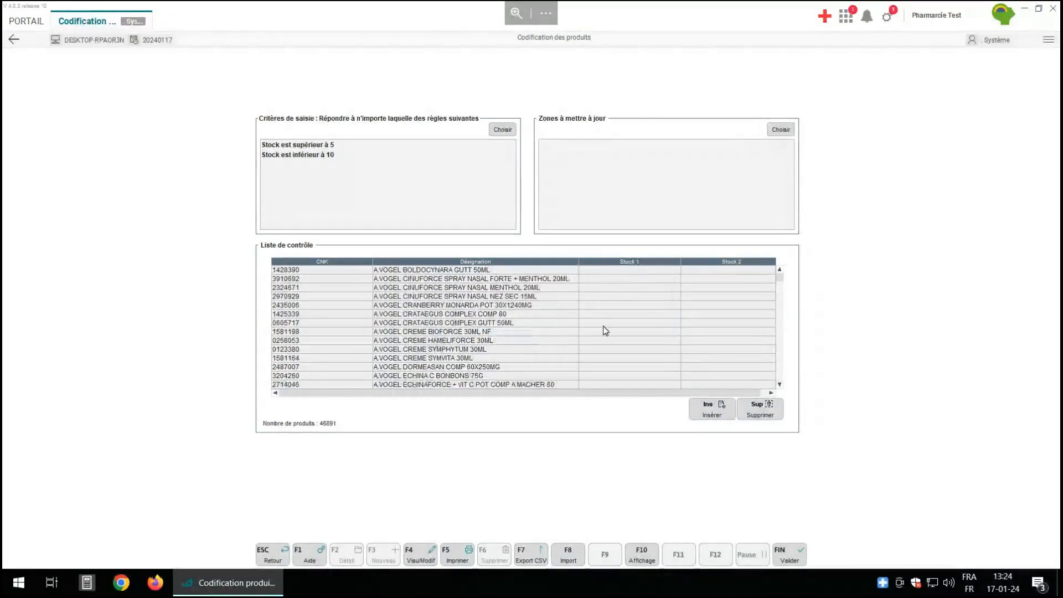
scroll(606, 331, "down", 5)
left_click(645, 263)
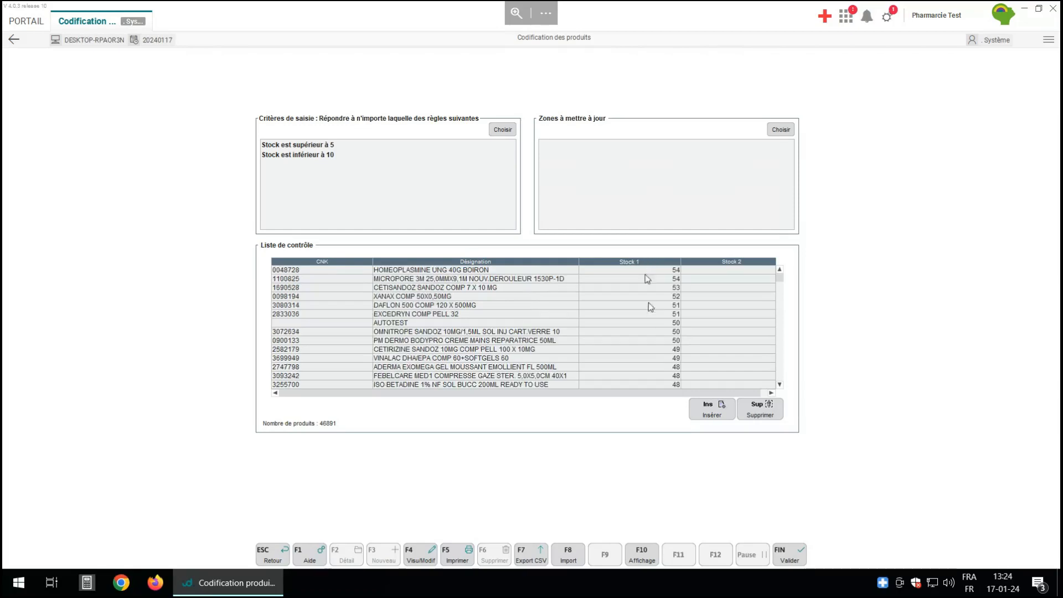
scroll(649, 327, "up", 10)
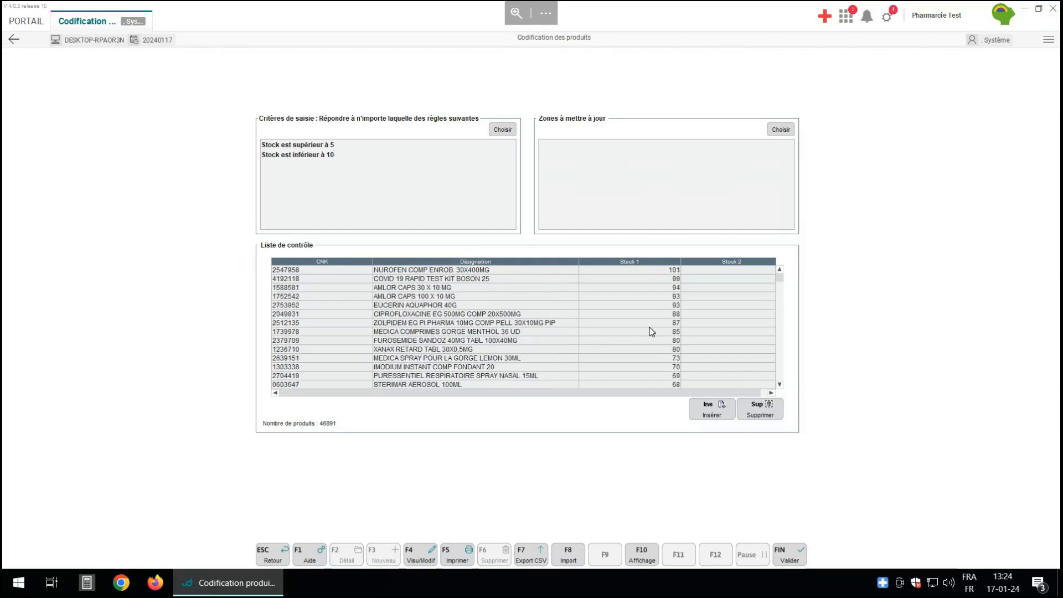
scroll(650, 327, "up", 8)
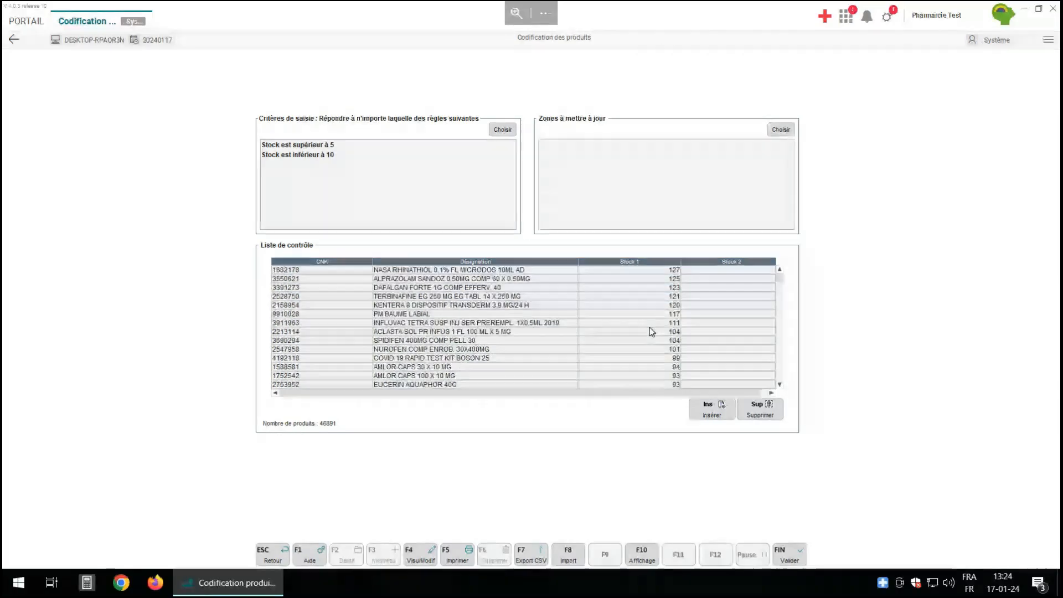
scroll(650, 332, "up", 2)
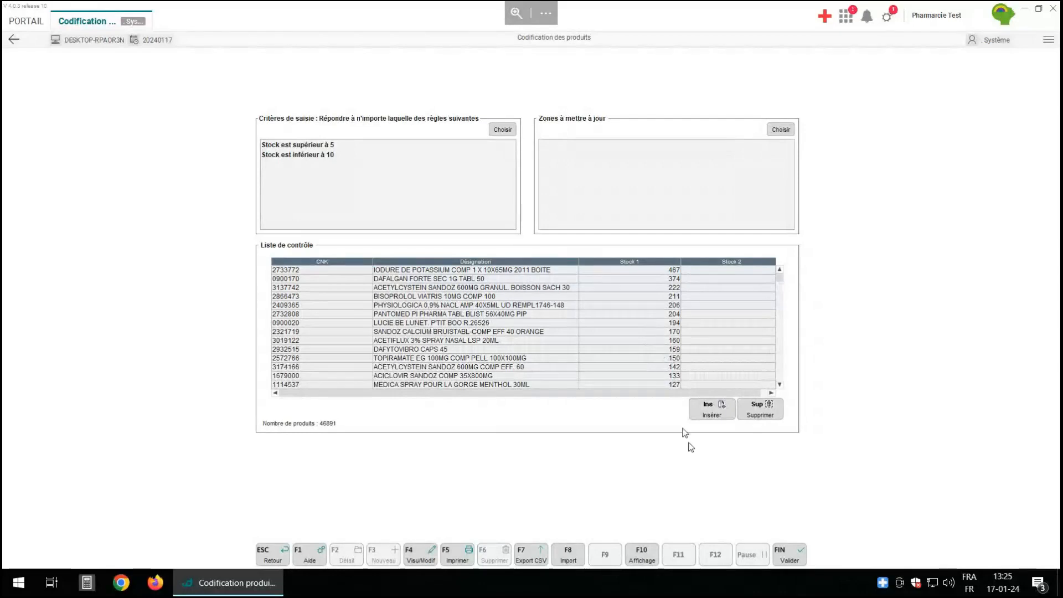
Step: Display the Stock Mini Fixé and Stock Maxi Fixé columns in the control list and select the IMODIUM INSTANT COMP FONDANT 20 product
left_click(651, 562)
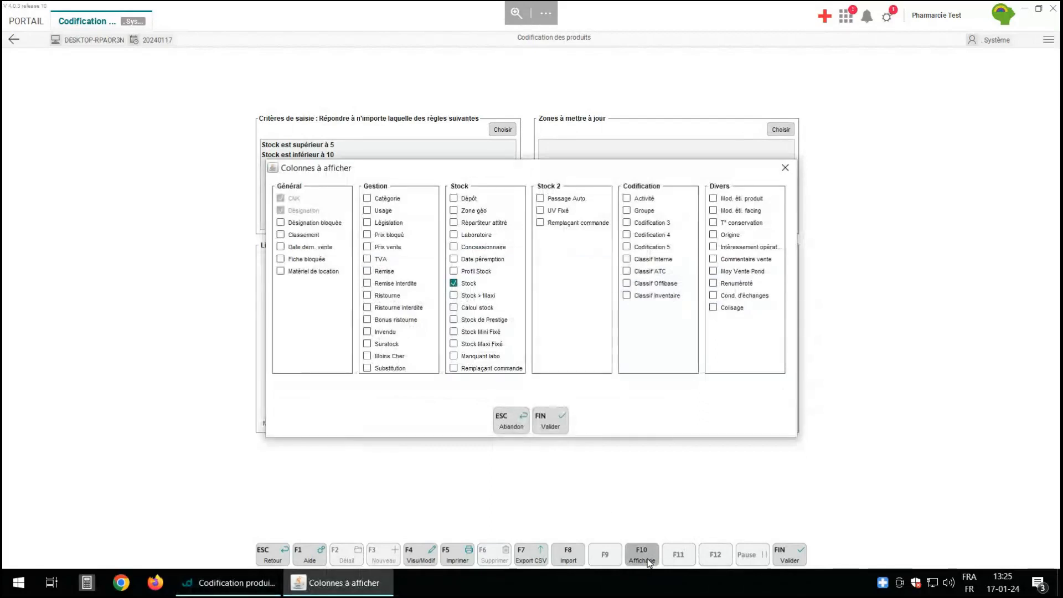
left_click(454, 331)
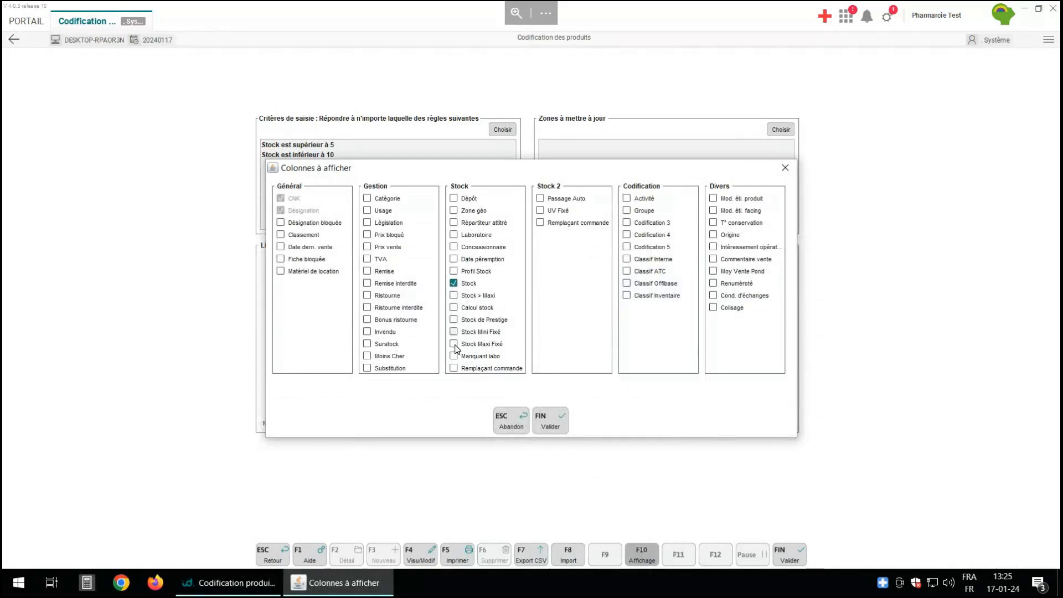
left_click(557, 423)
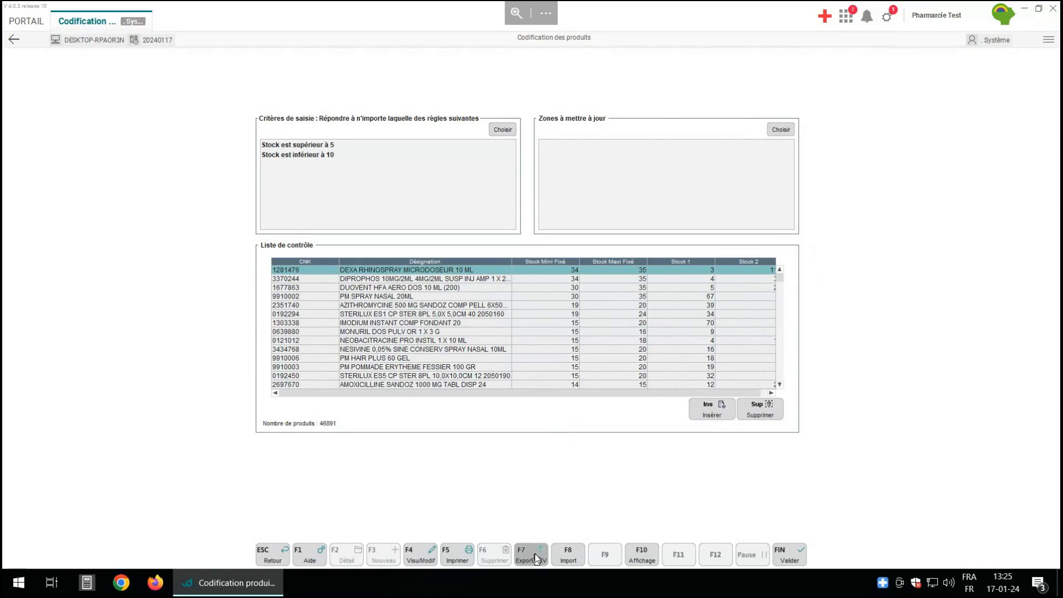
left_click(424, 323)
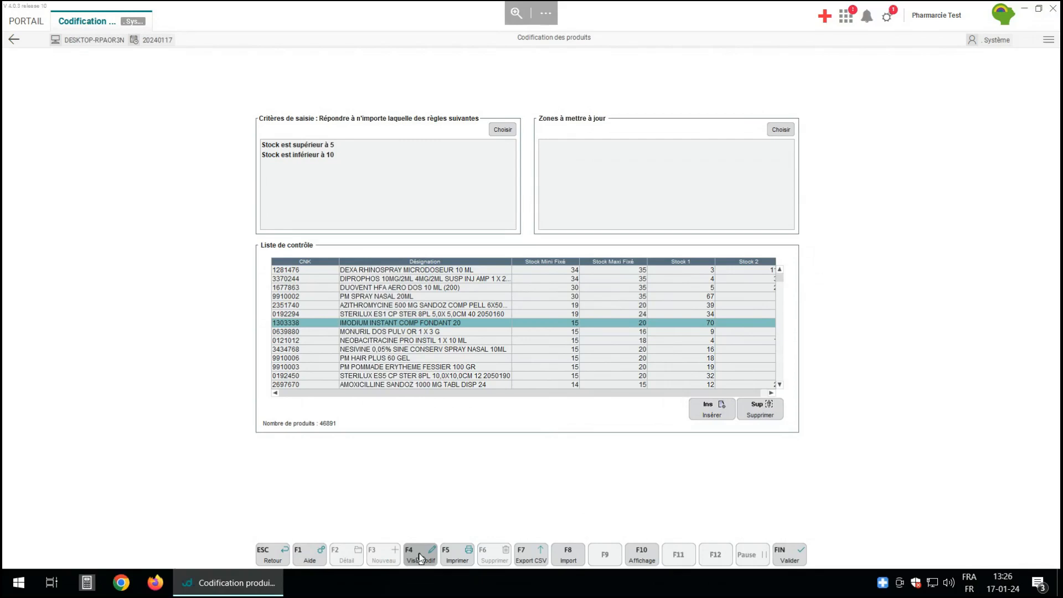
Step: Add Répartiteur attitré as a zone to update, "remplacé(e) par" the supplier CERP WALLONIE, and validate the choice
left_click(781, 129)
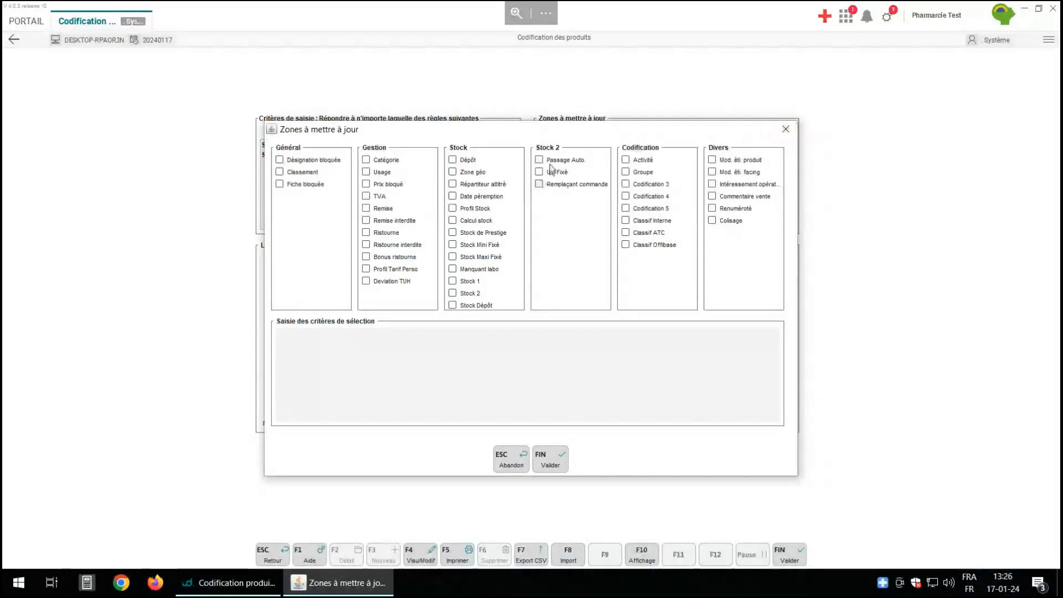
left_click(454, 185)
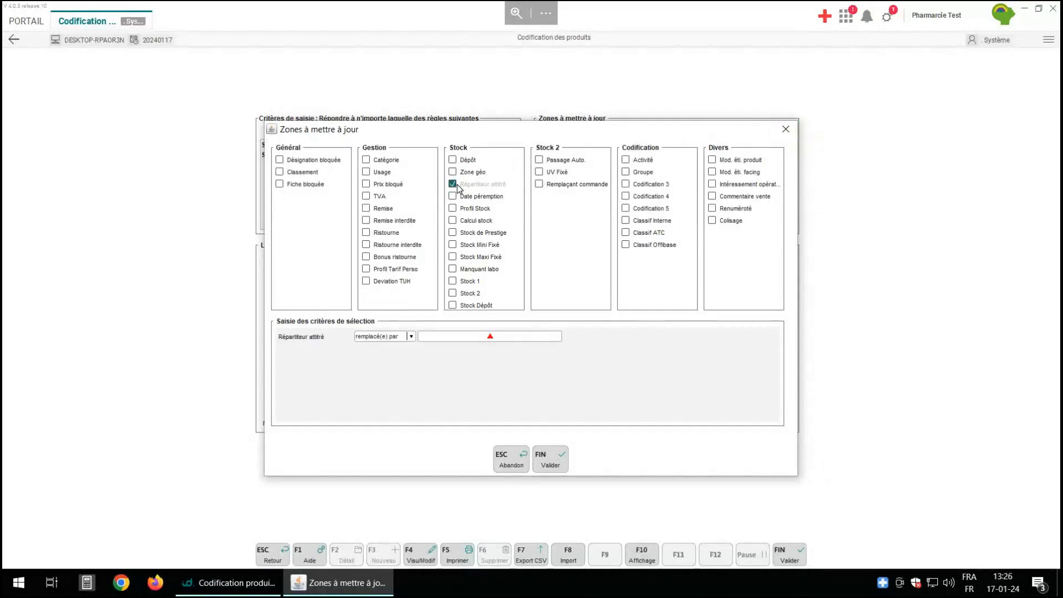
left_click(455, 338)
type("CERP")
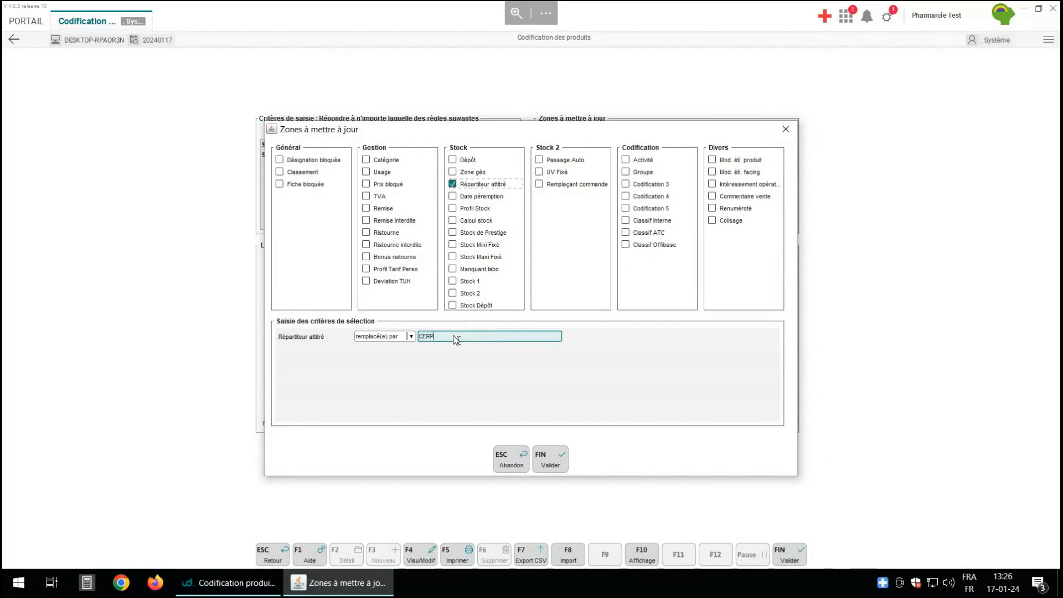
key("Return")
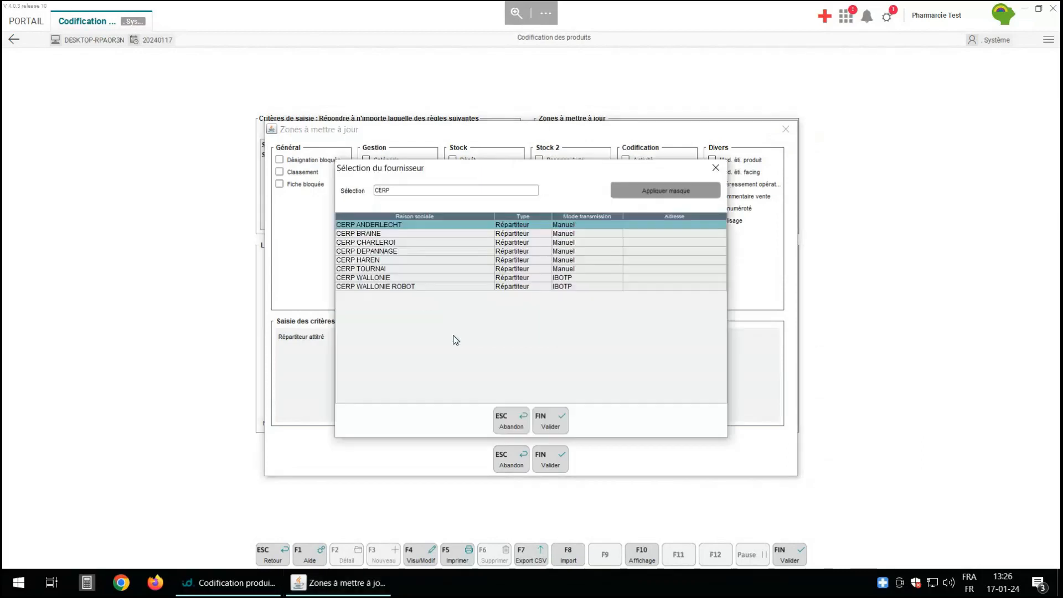
double_click(384, 278)
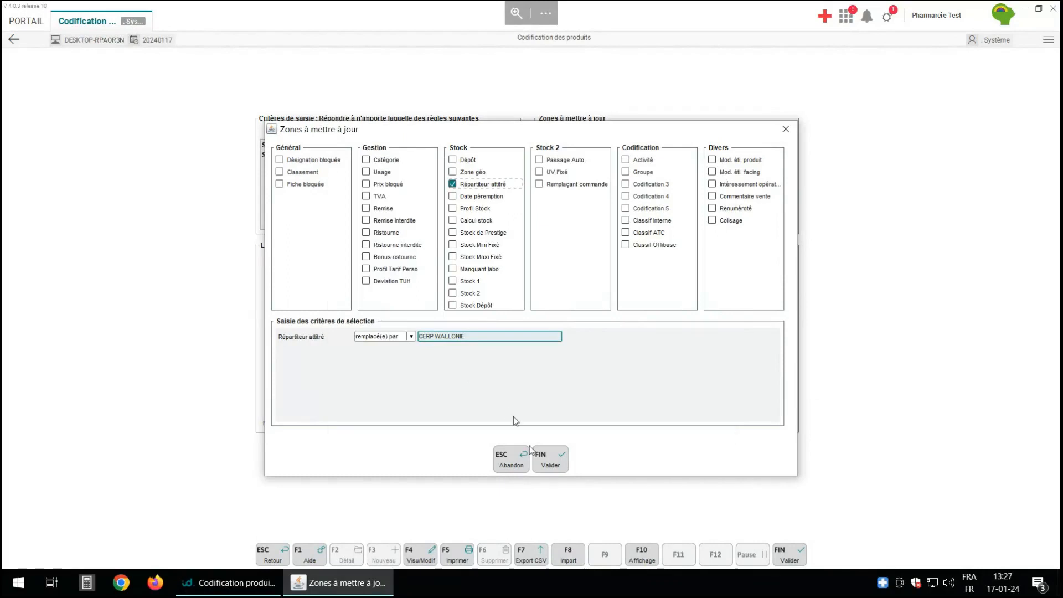
left_click(556, 470)
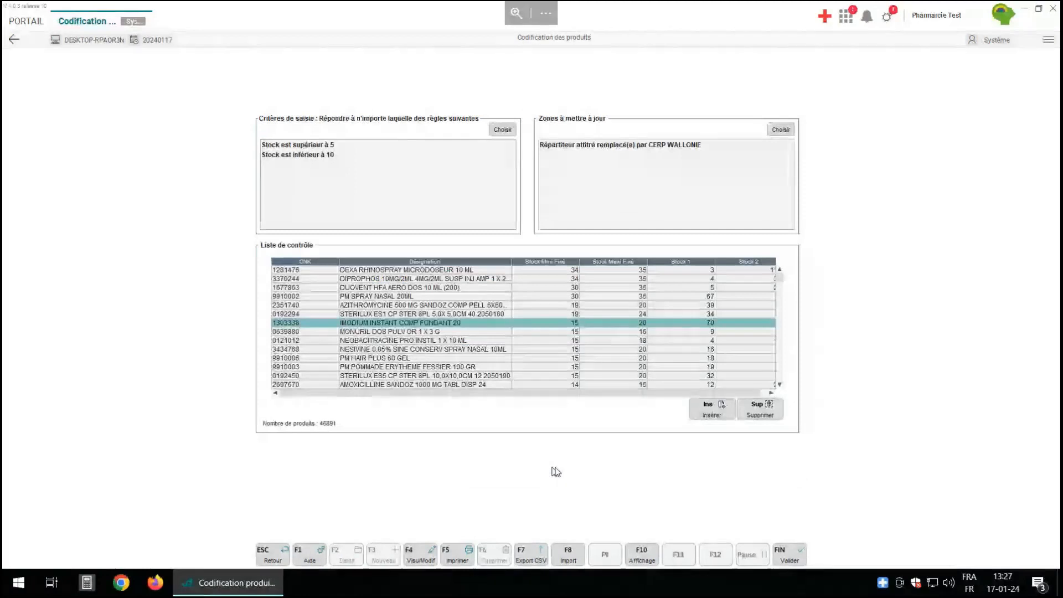
Step: Launch the update of the listed products with the chosen Répartiteur attitré replacement and confirm it
left_click(784, 556)
left_click(798, 563)
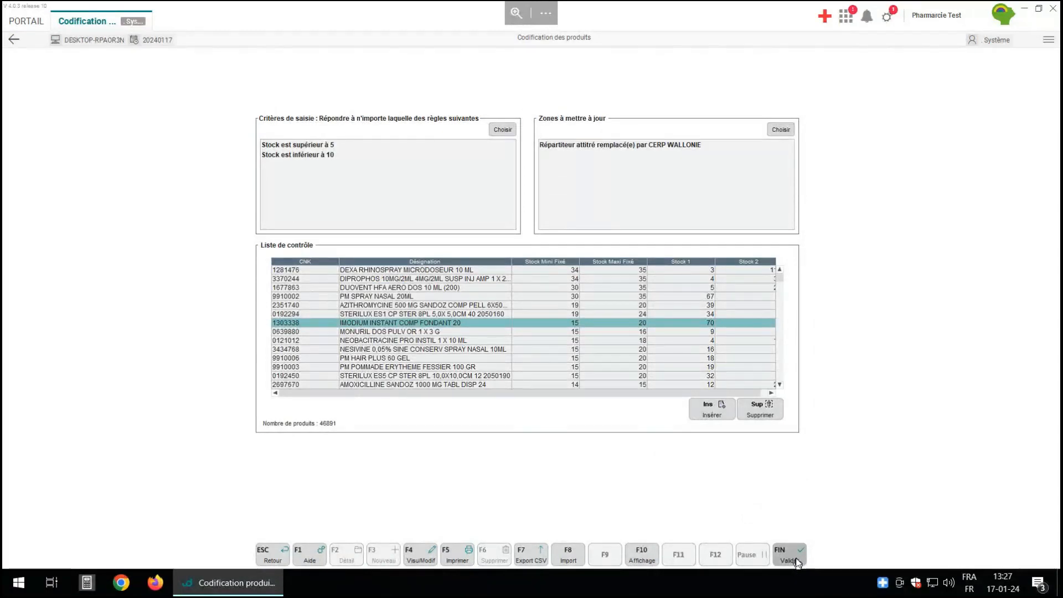
left_click(798, 563)
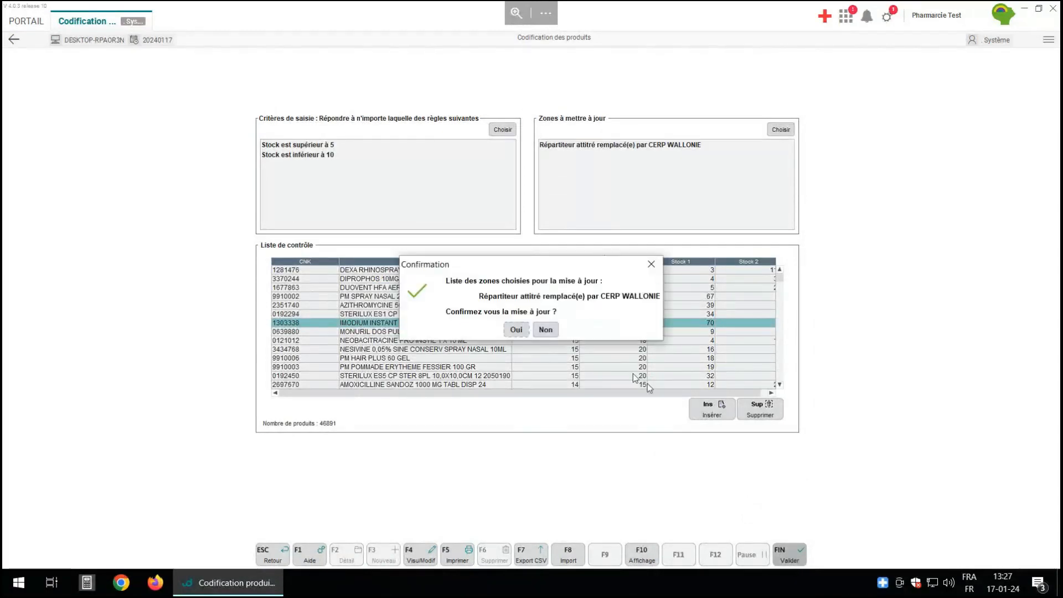
left_click(518, 331)
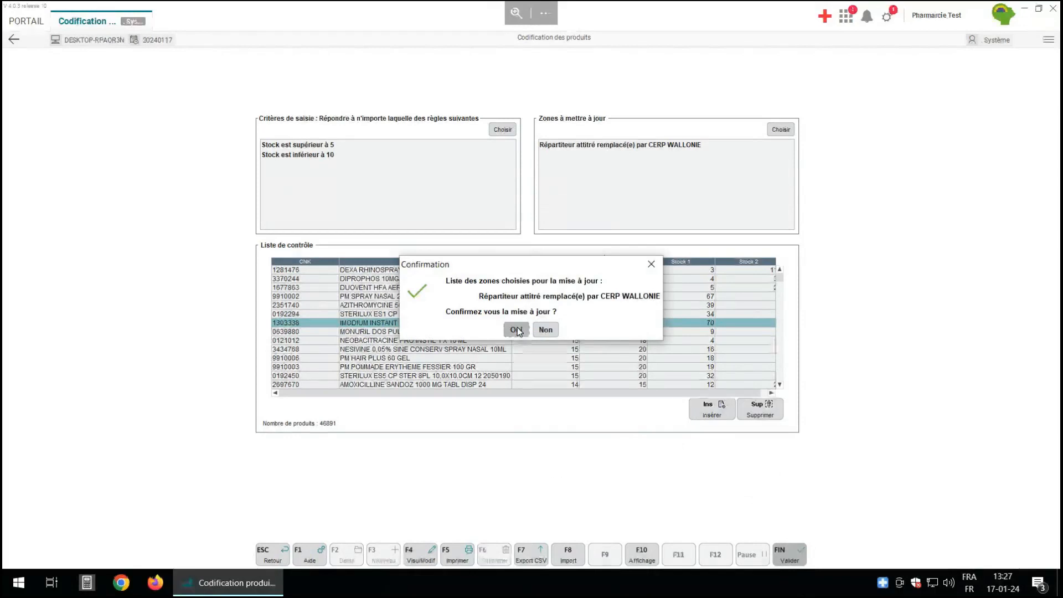